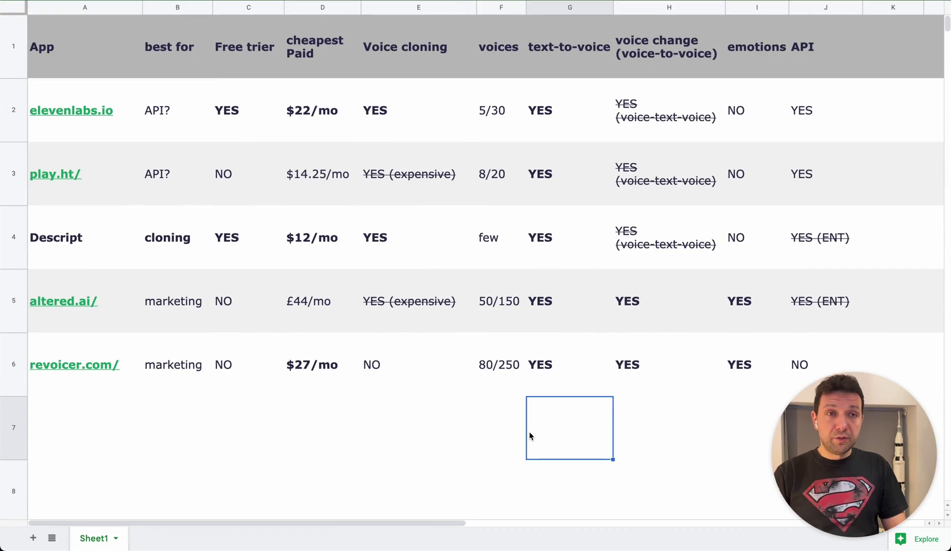
Step: Highlight the Voice cloning column, then point out the Descript row in cell A4
click(424, 57)
click(406, 7)
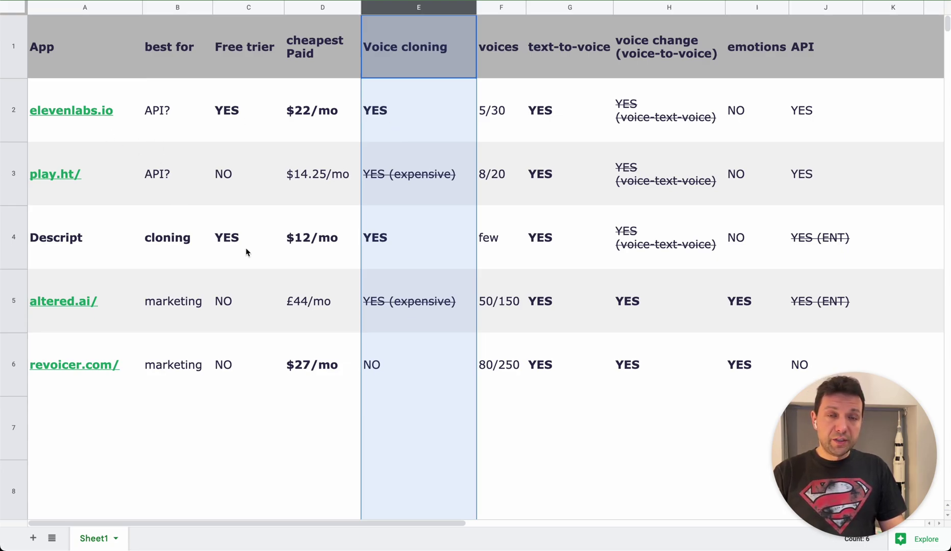
click(502, 412)
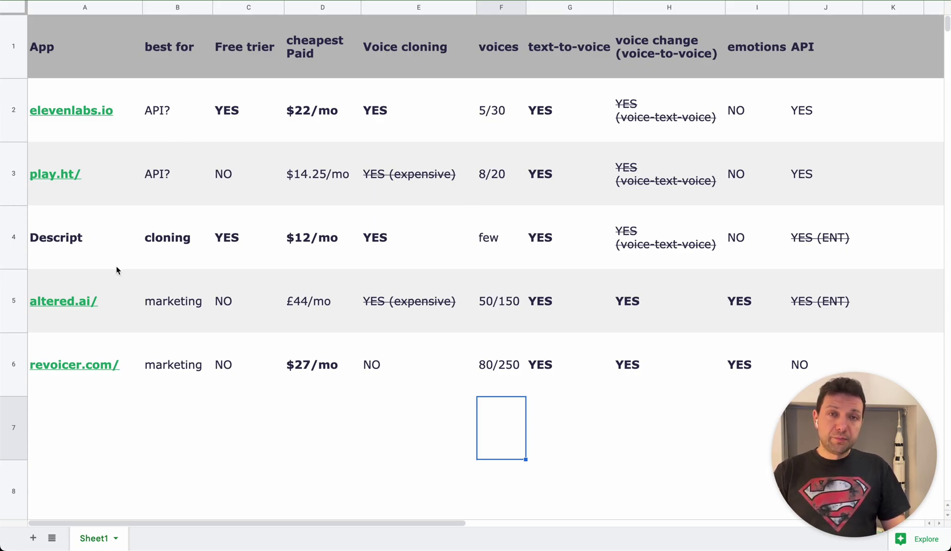
click(67, 241)
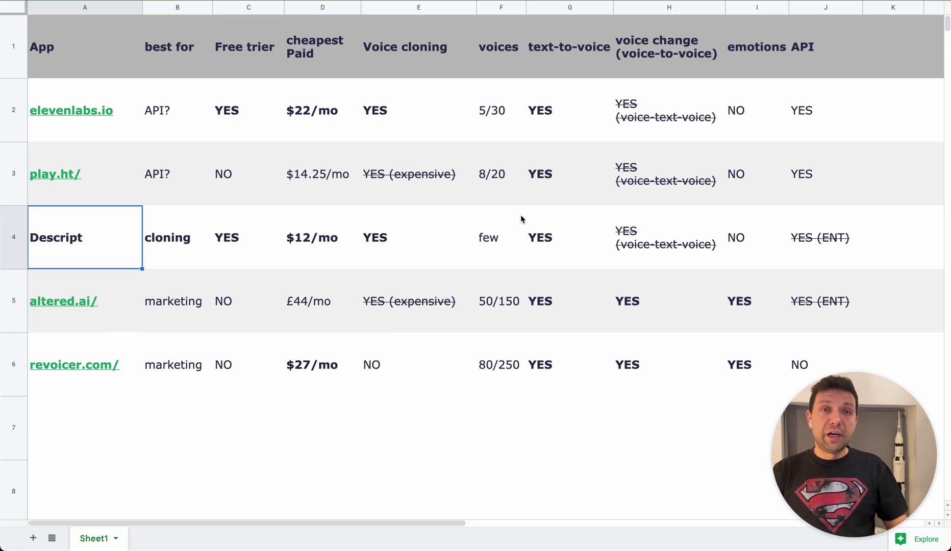
Step: Highlight the whole Best for column and then the Text-to-voice column
key(Right)
key(ctrl+space)
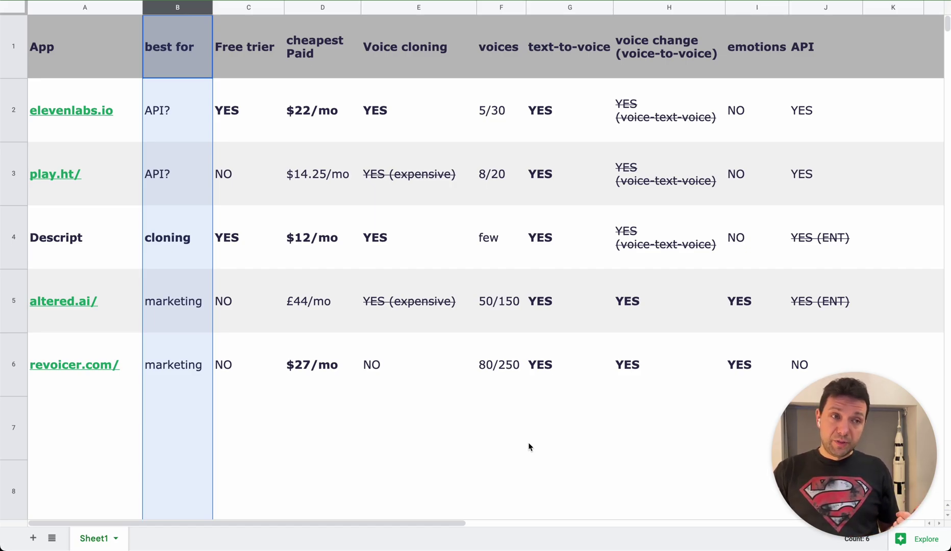
click(559, 6)
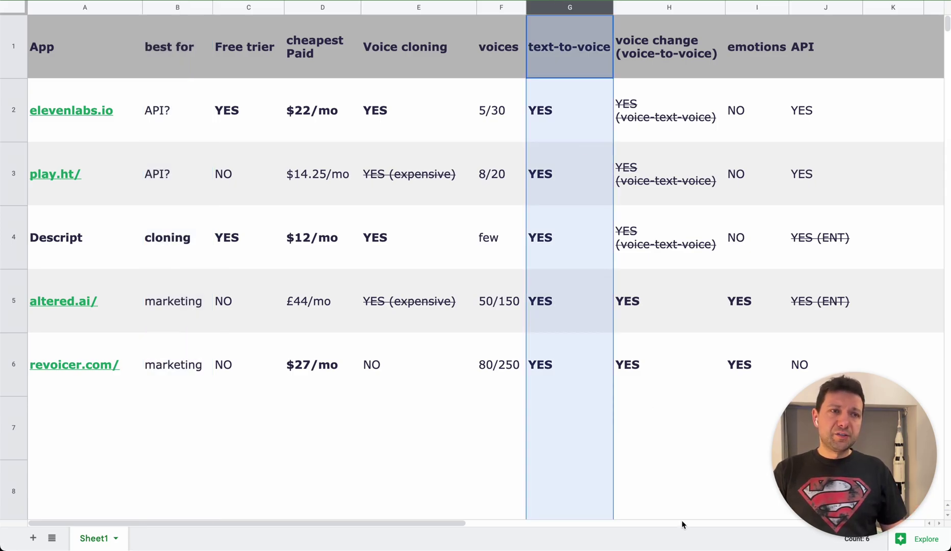
click(650, 421)
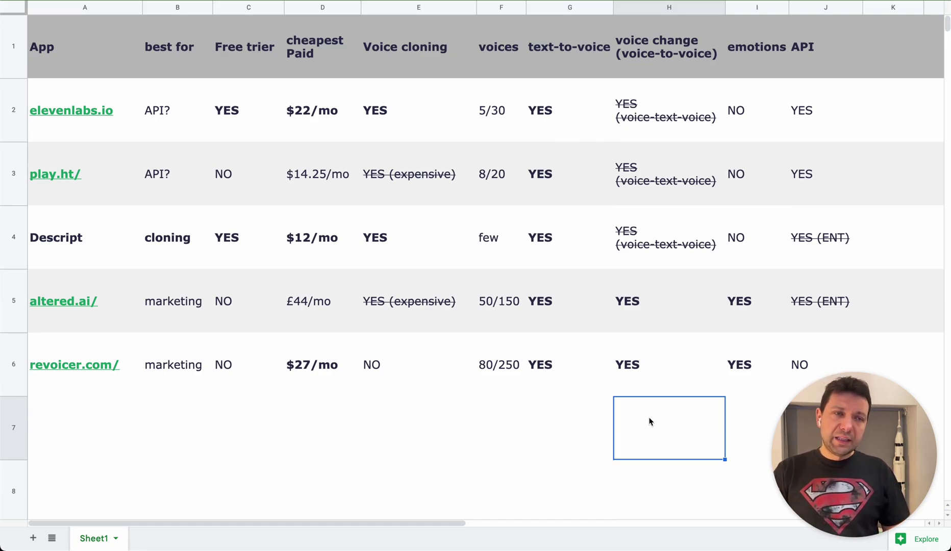
Step: Mark altered.ai's text-to-voice and voice change cells, then highlight the Voice change column
drag(553, 305, 744, 367)
click(725, 458)
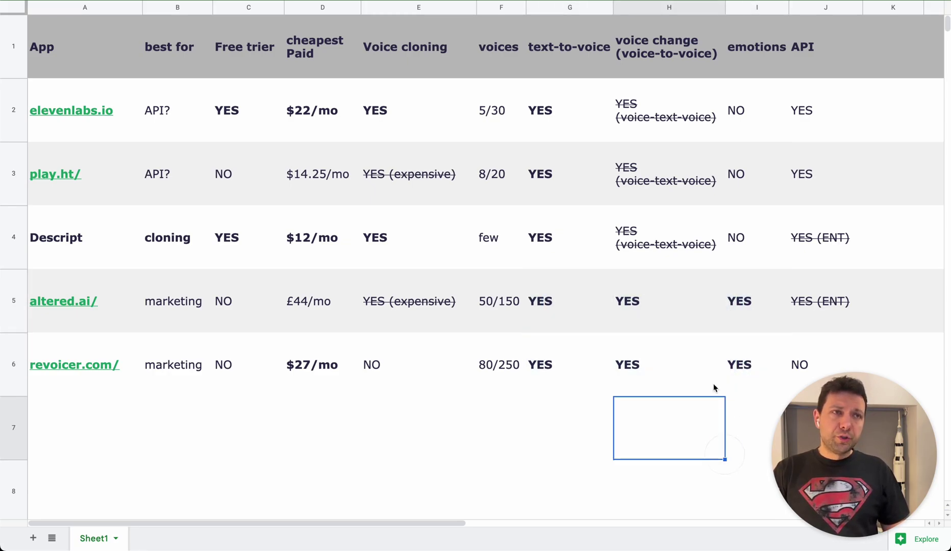
click(667, 6)
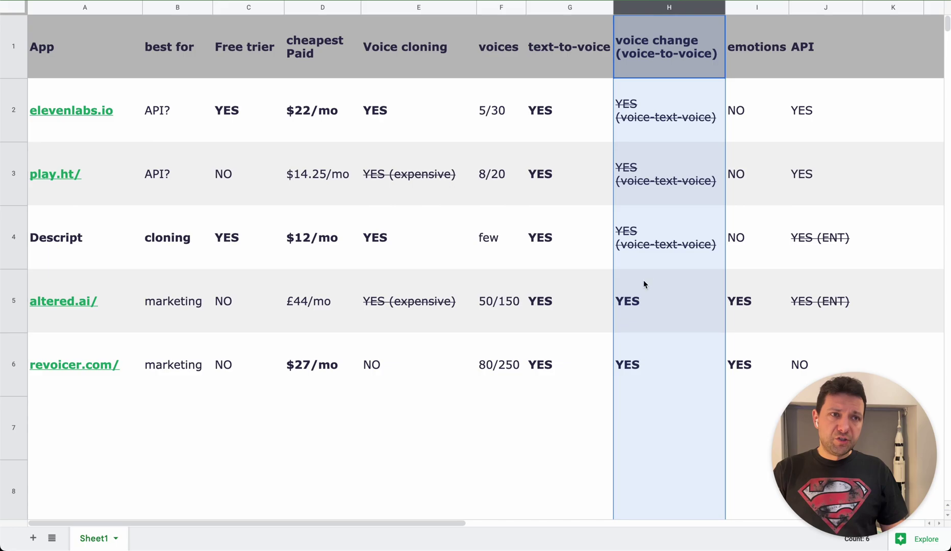
click(572, 401)
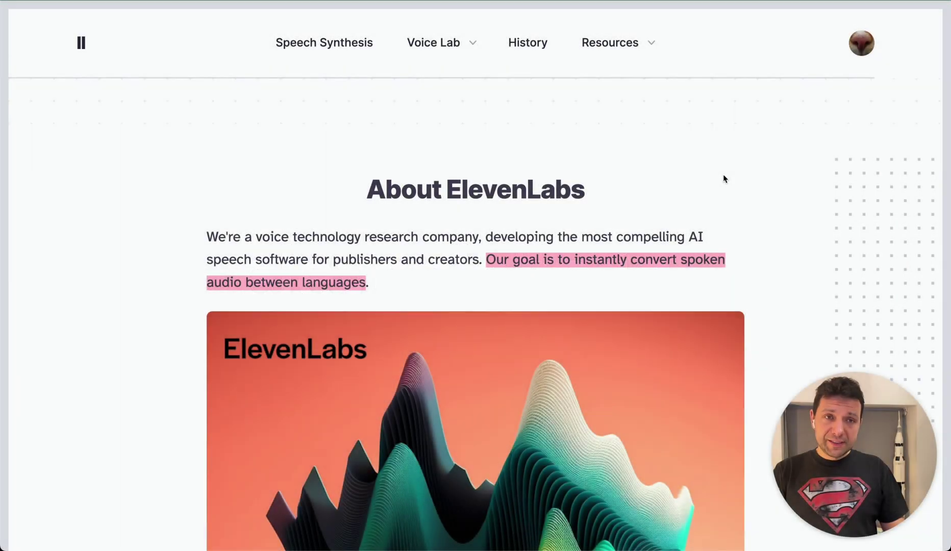
Step: Scroll down the ElevenLabs About page and move on to the pricing plans page
scroll(724, 178, down, 3)
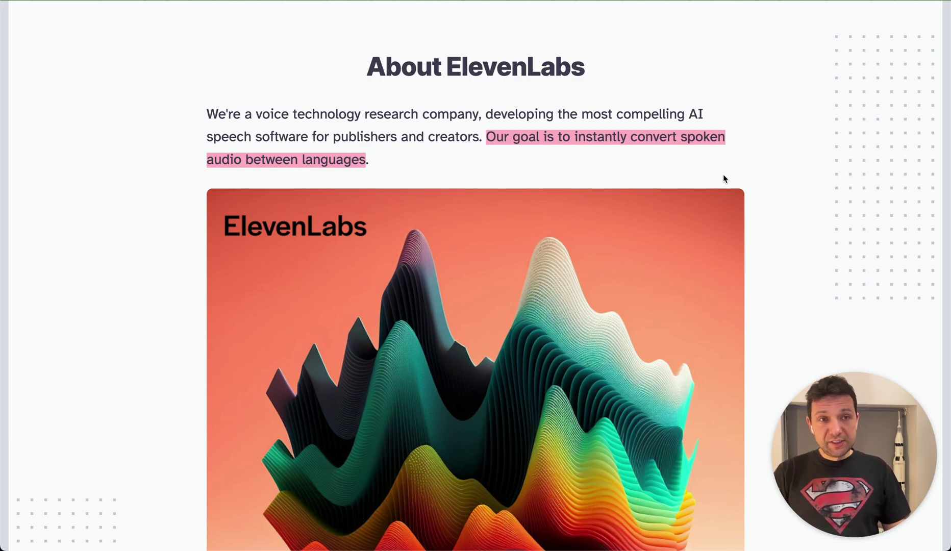
scroll(723, 178, down, 10)
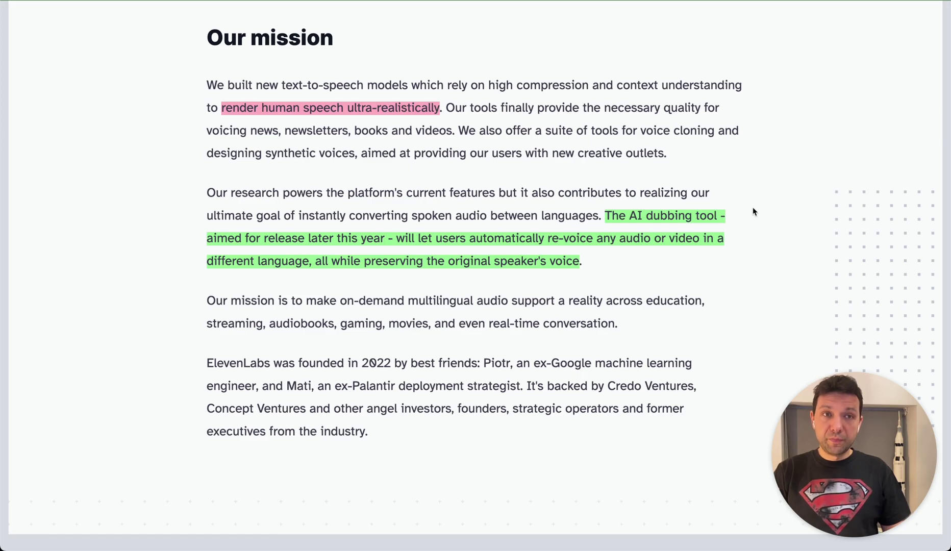
key(alt+super+Right)
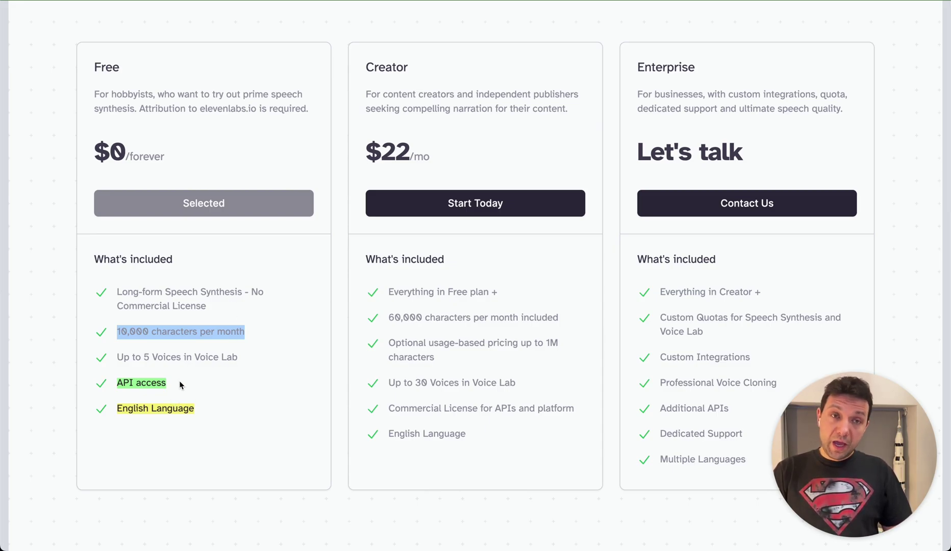
click(253, 331)
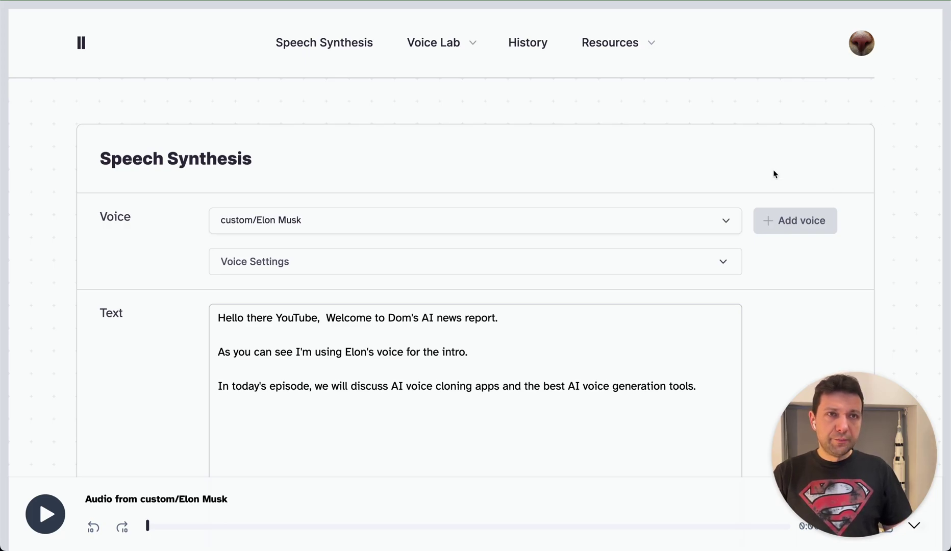
Step: From Voice Lab > Voice Cloning, use a cloned voice and generate the intro script as speech
scroll(704, 151, down, 2)
scroll(703, 150, up, 2)
click(436, 43)
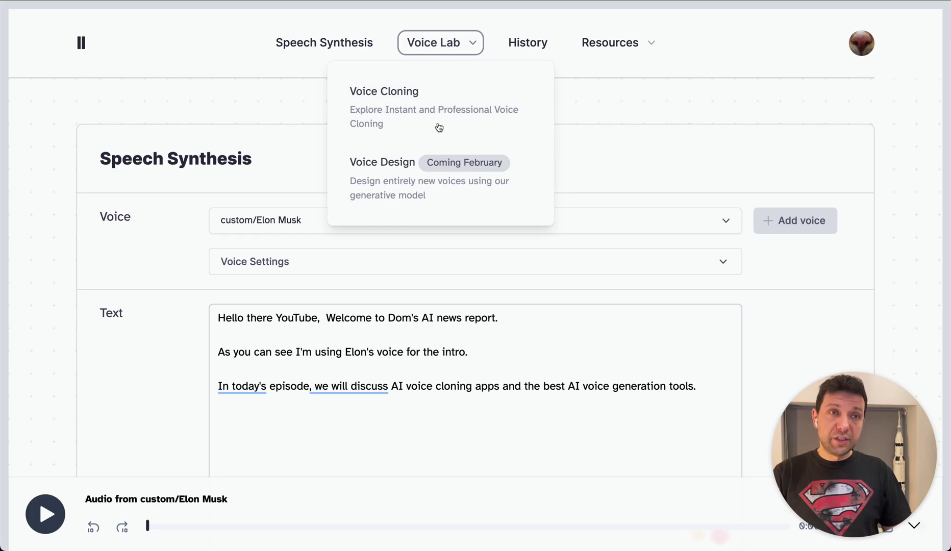
click(451, 108)
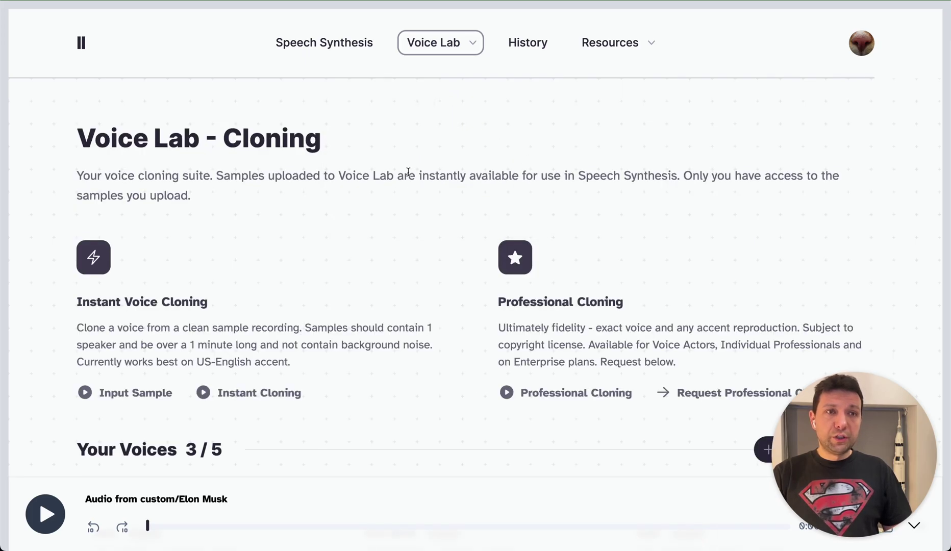
scroll(409, 176, down, 4)
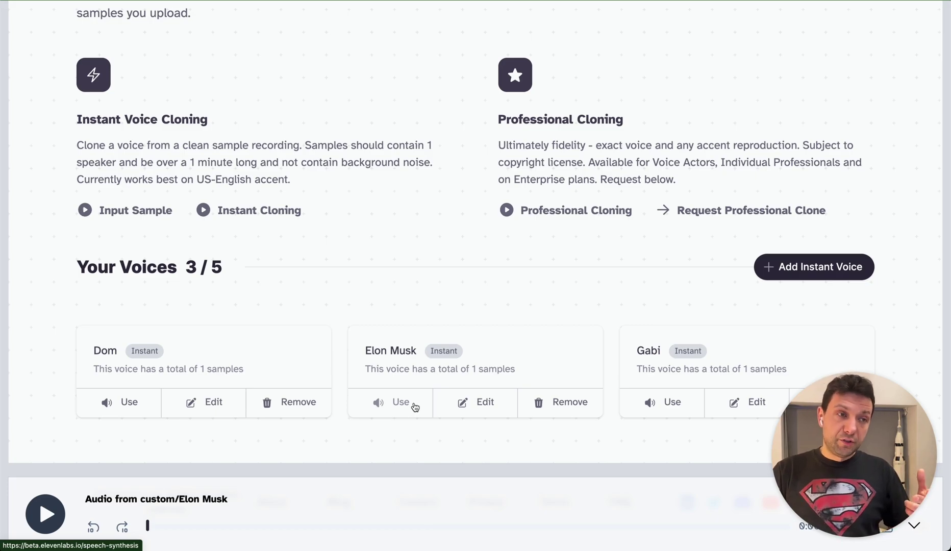
click(125, 403)
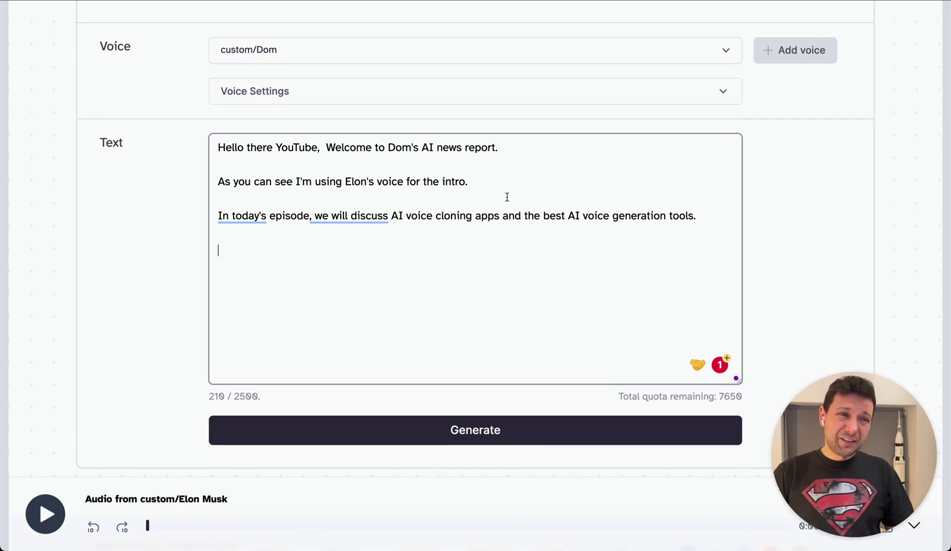
click(335, 429)
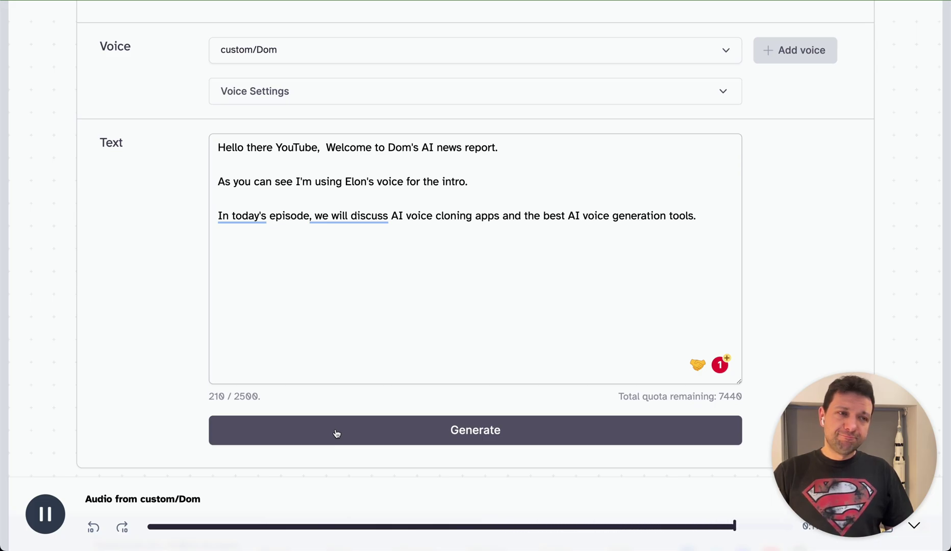
Step: Switch the voice to custom/Gabi and generate the intro script again
scroll(336, 433, up, 3)
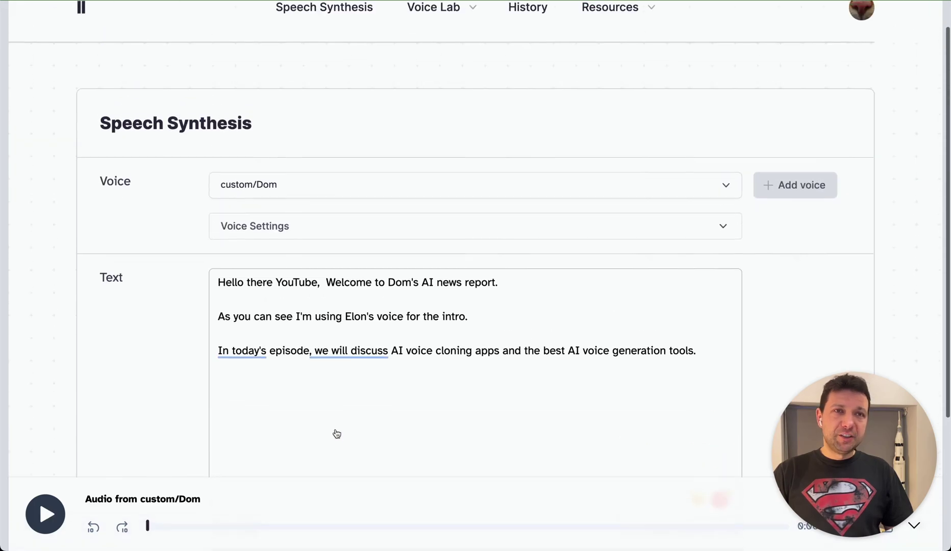
click(311, 210)
scroll(369, 312, down, 3)
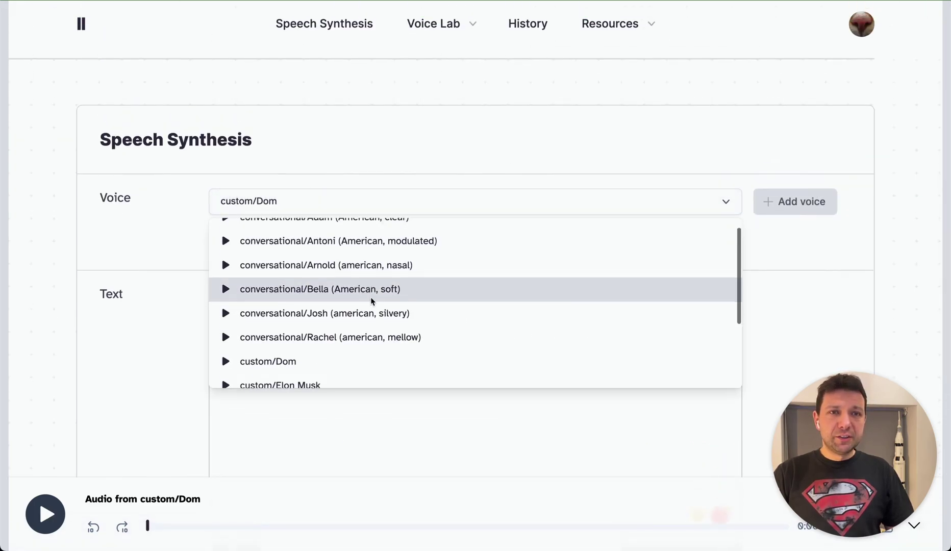
click(353, 373)
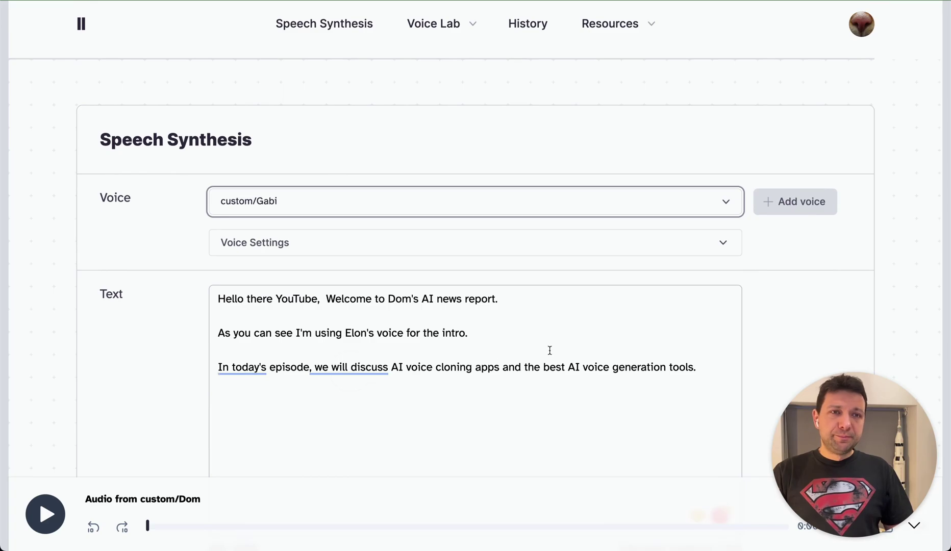
scroll(520, 389, down, 4)
click(520, 389)
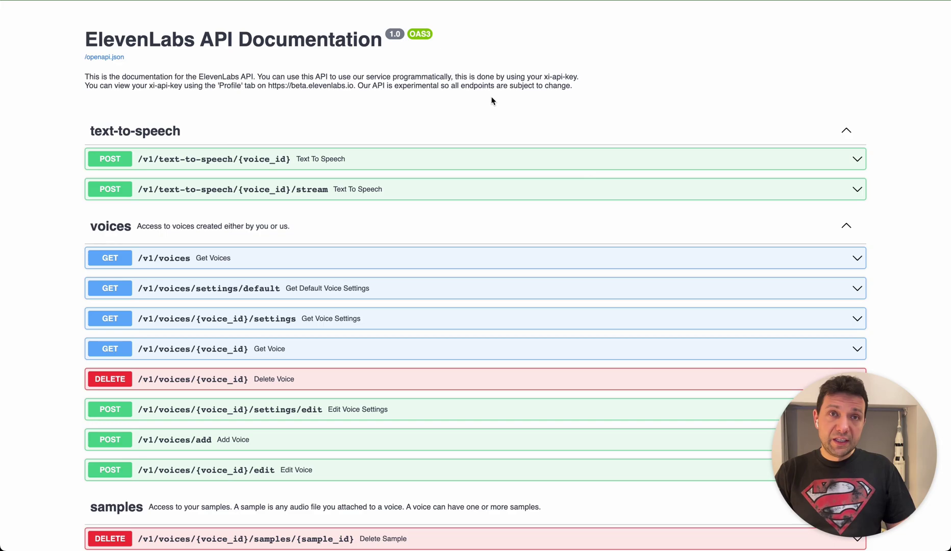
Step: Scroll through the ElevenLabs API documentation's endpoint list
scroll(492, 100, down, 5)
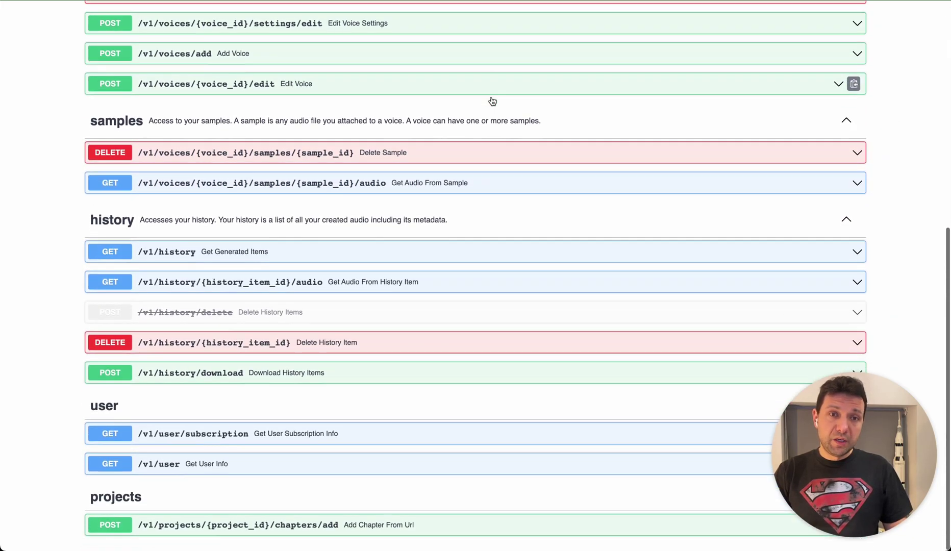
scroll(492, 101, up, 10)
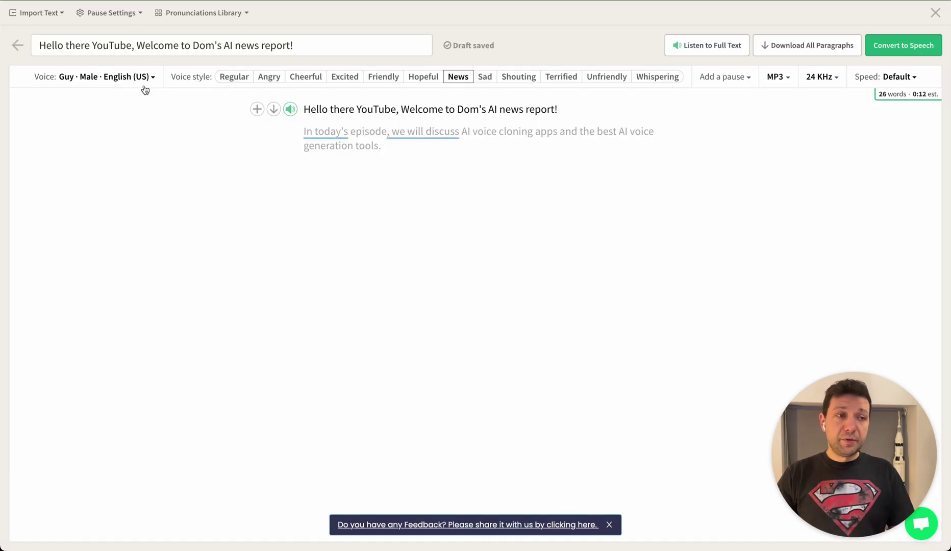
Step: Preview the first and second paragraphs' audio, then go back to the Files drafts list
click(466, 131)
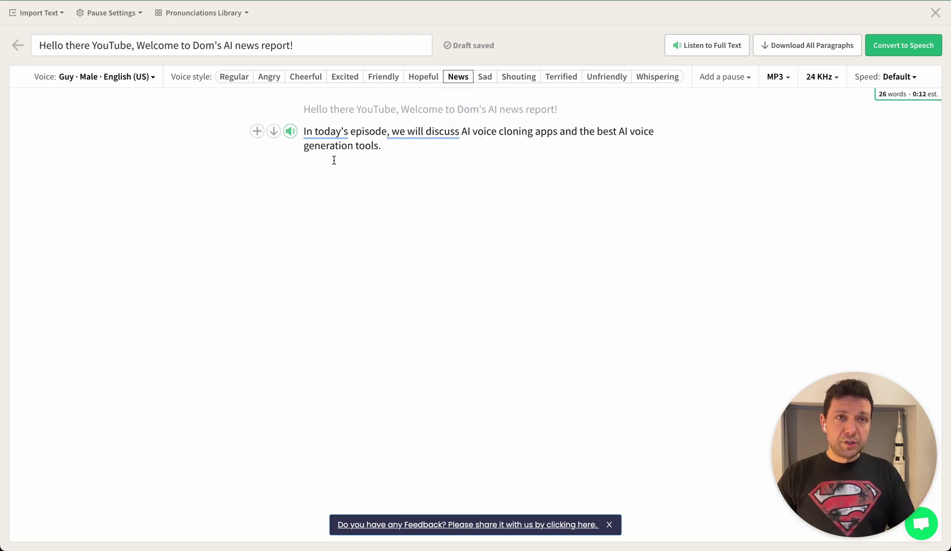
click(307, 109)
click(291, 110)
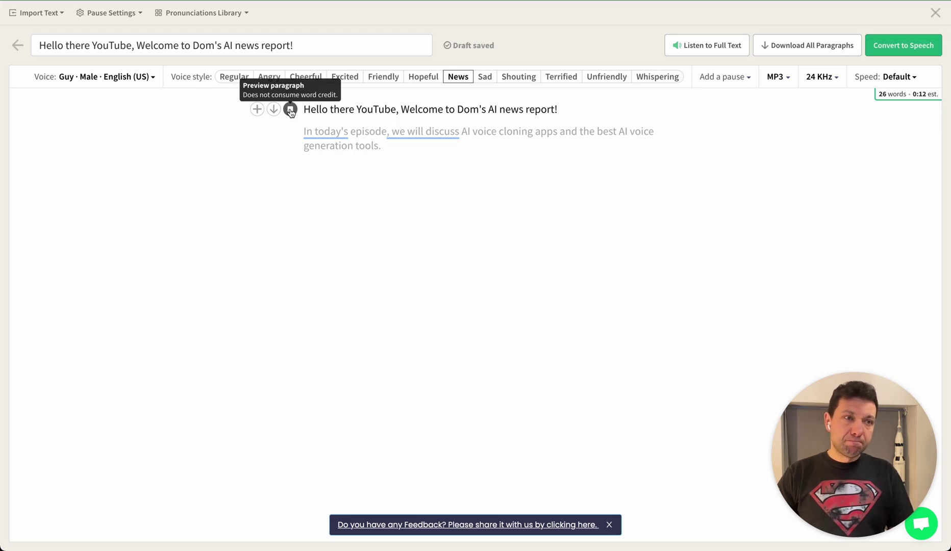
click(300, 132)
click(287, 132)
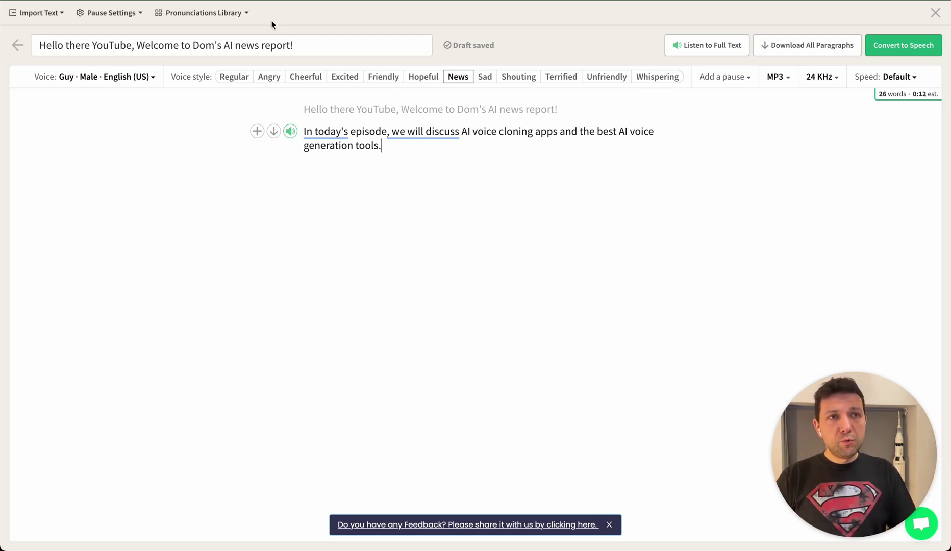
click(21, 46)
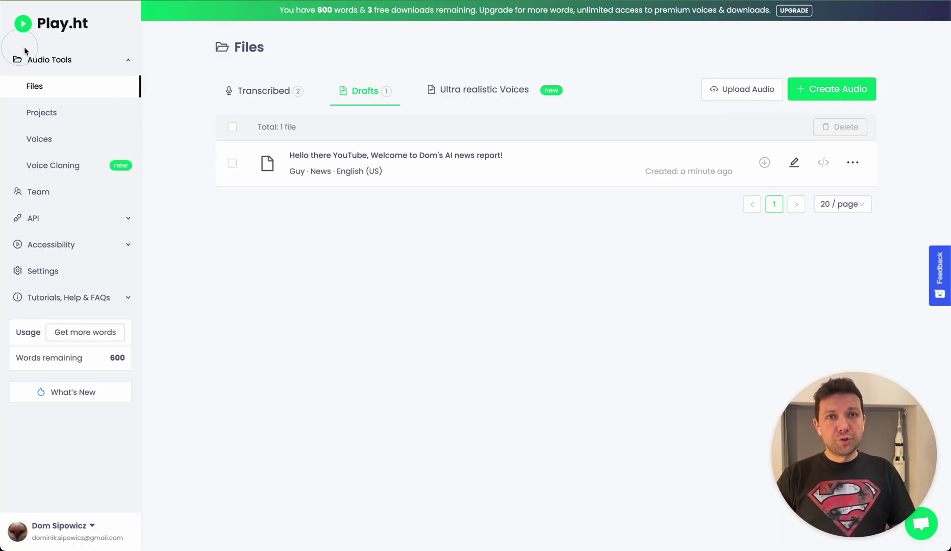
Step: On the Voice Cloning page, play and then stop the Elon voice sample
click(80, 174)
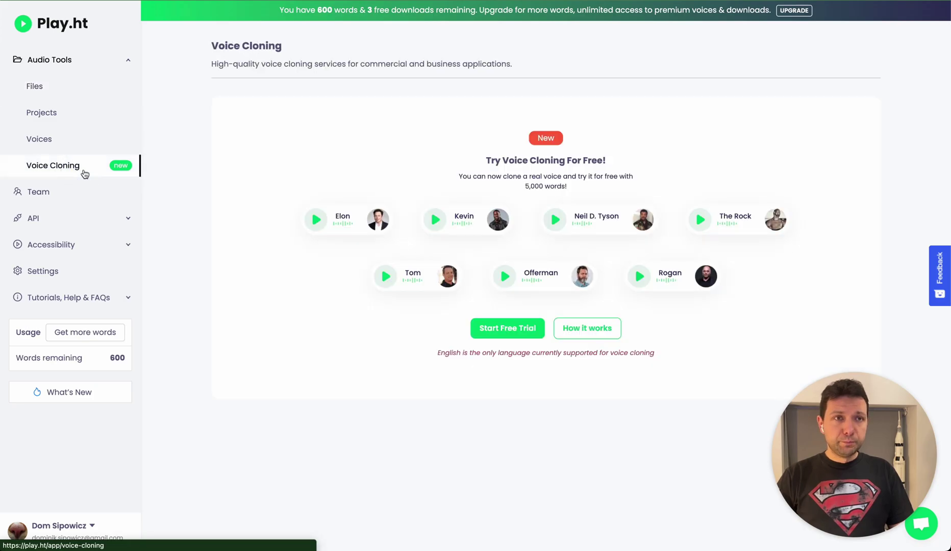
click(315, 219)
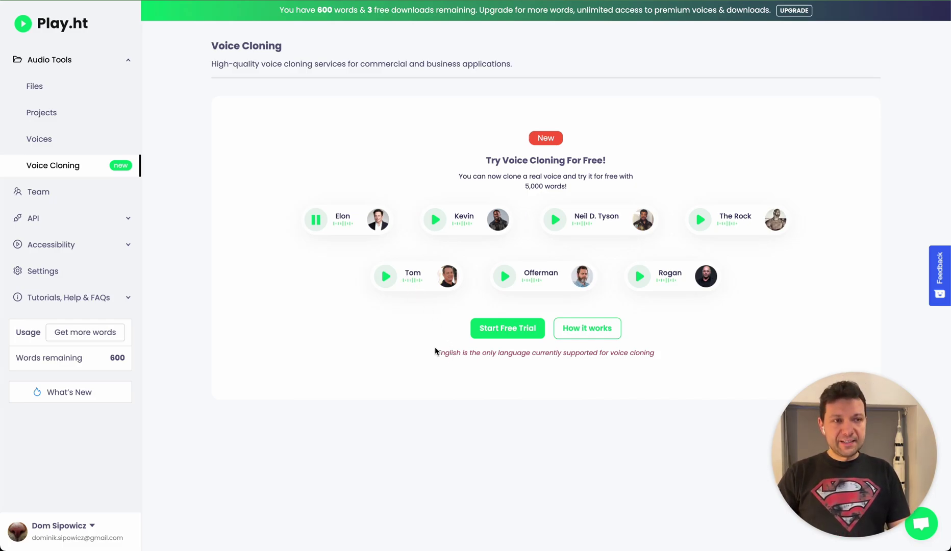
click(317, 220)
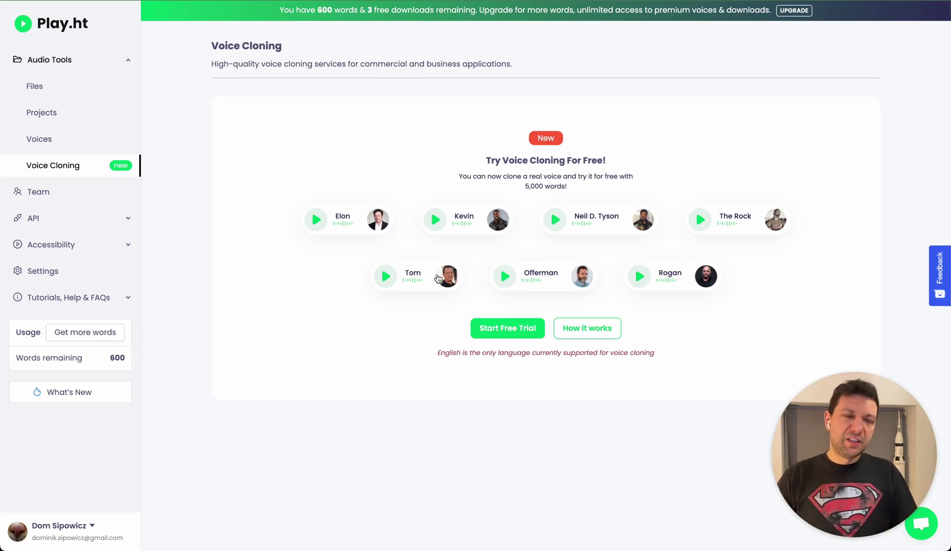
Step: Start the free trial for My own voice with use case 'I want to play with t', and highlight the $298.00/month price
click(512, 341)
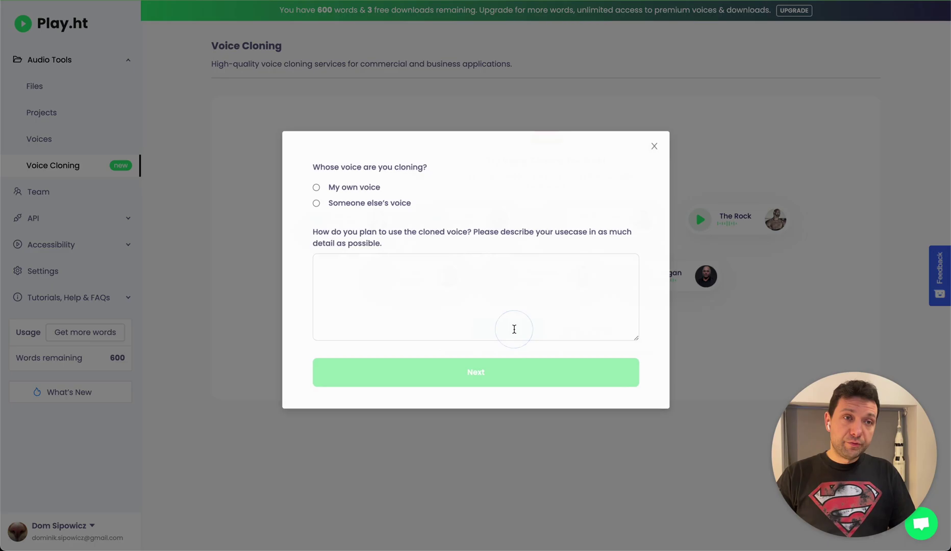
click(532, 289)
click(322, 185)
click(428, 313)
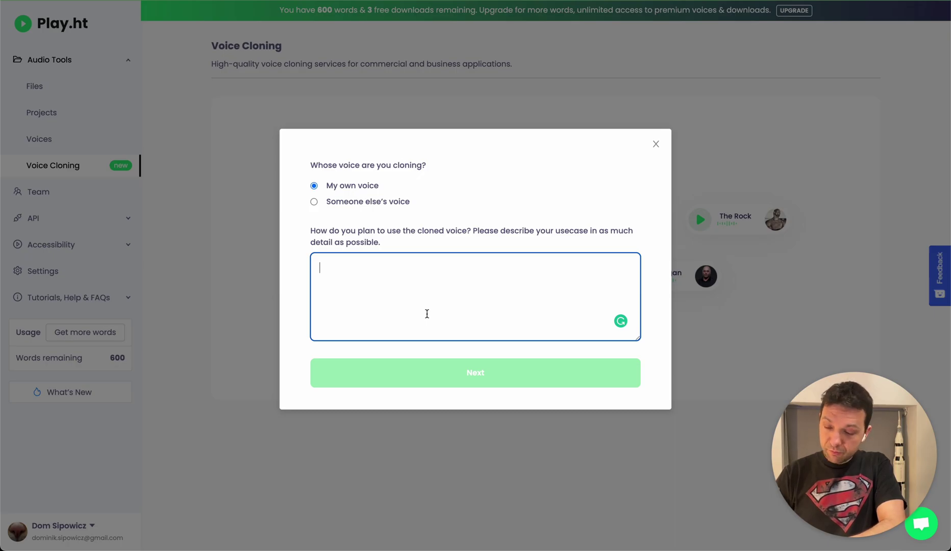
text(I w)
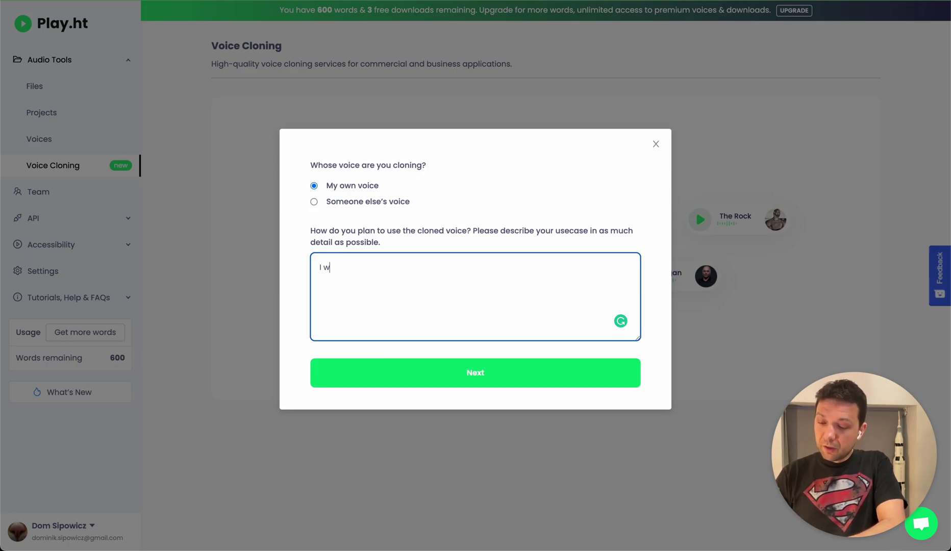
text(ant to play with t)
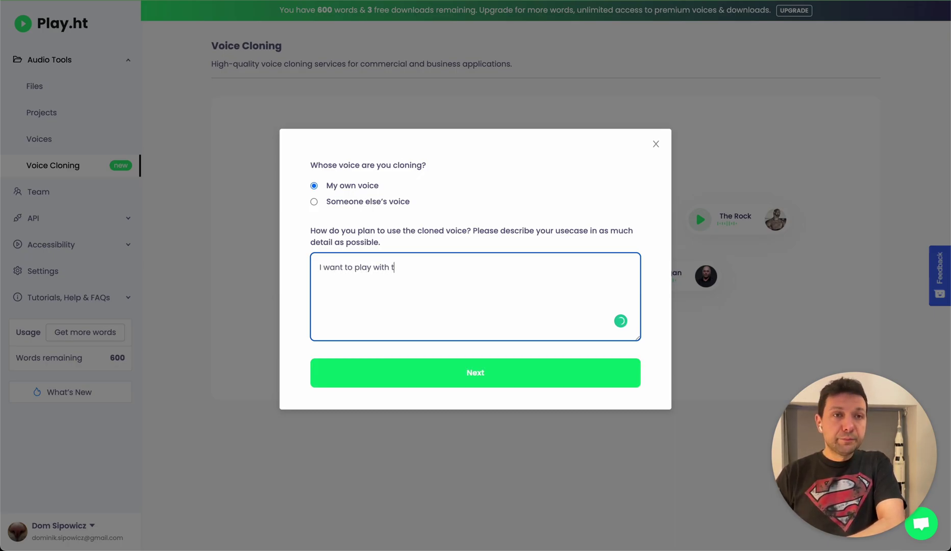
click(423, 381)
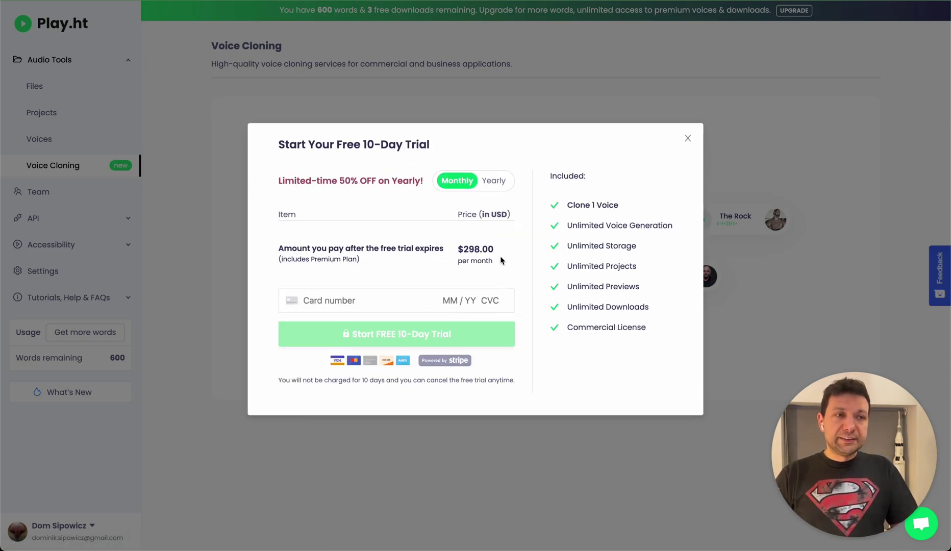
drag(501, 260, 456, 260)
click(525, 274)
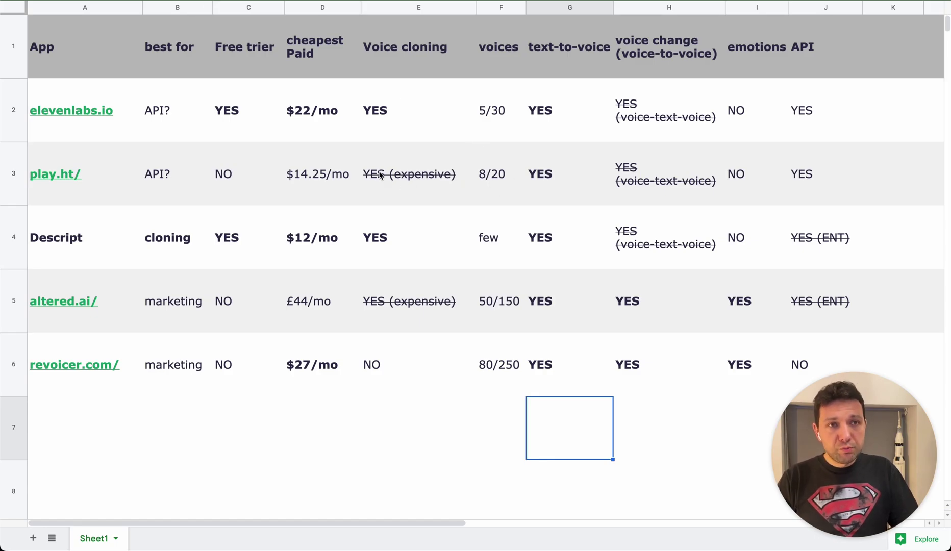
click(398, 175)
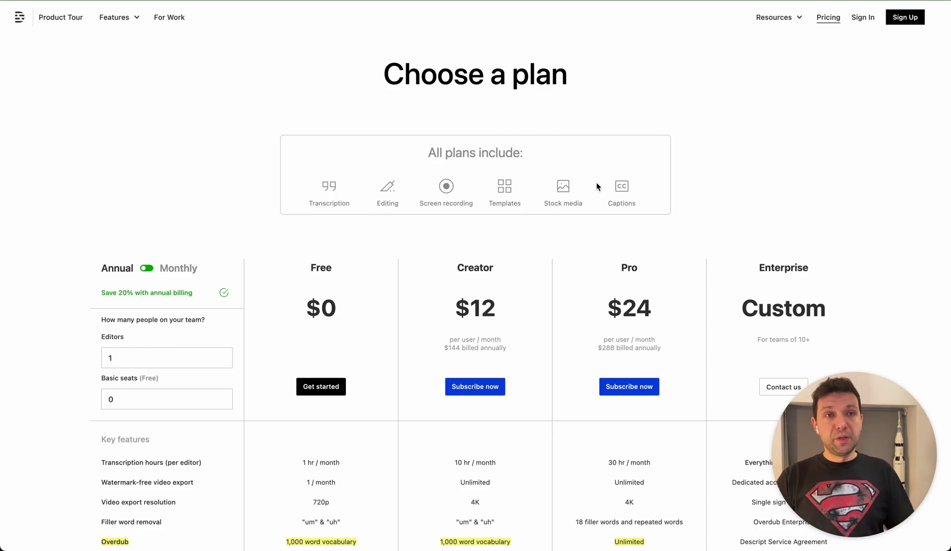
scroll(355, 259, down, 3)
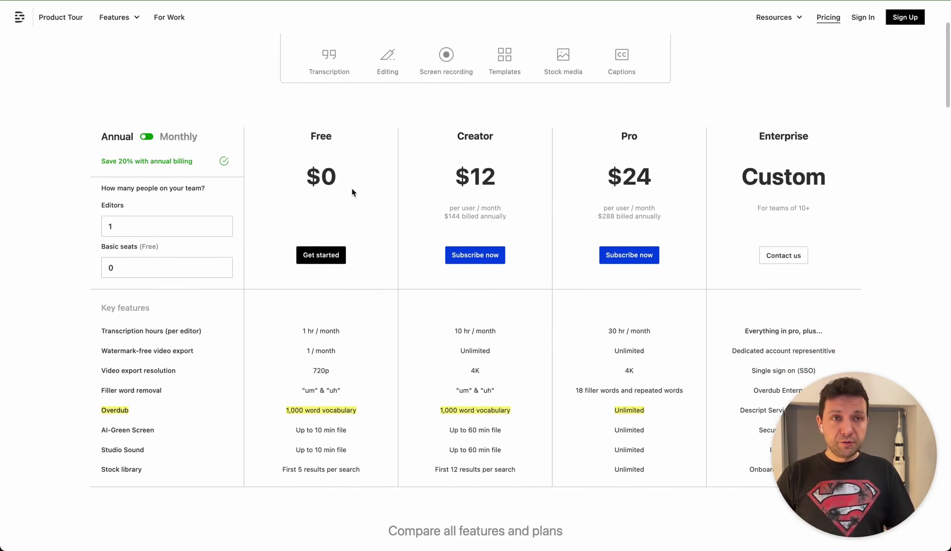
scroll(361, 339, down, 1)
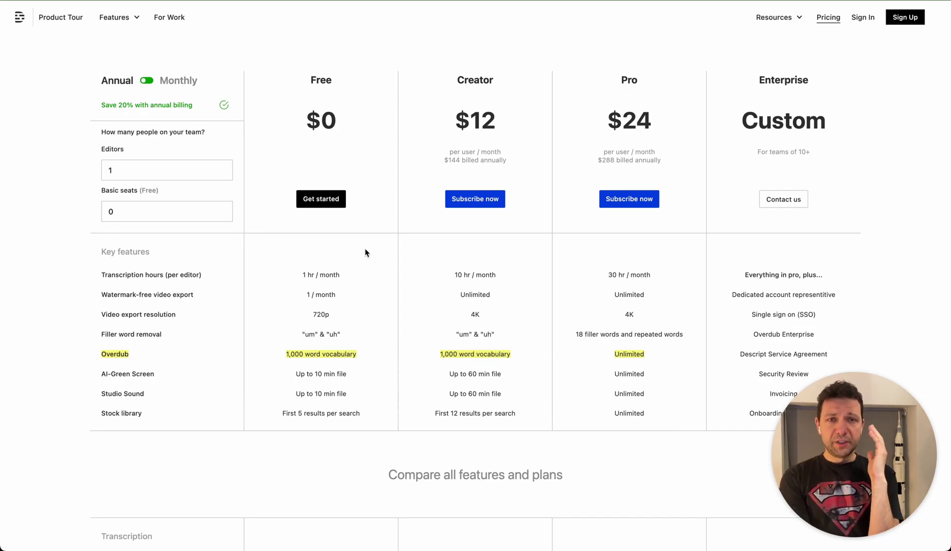
scroll(366, 252, up, 4)
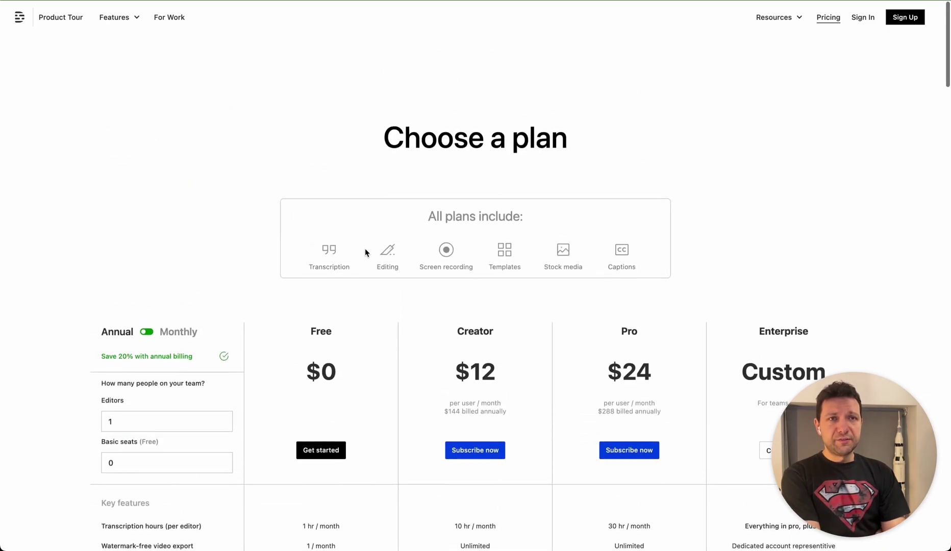
mouse_move(116, 32)
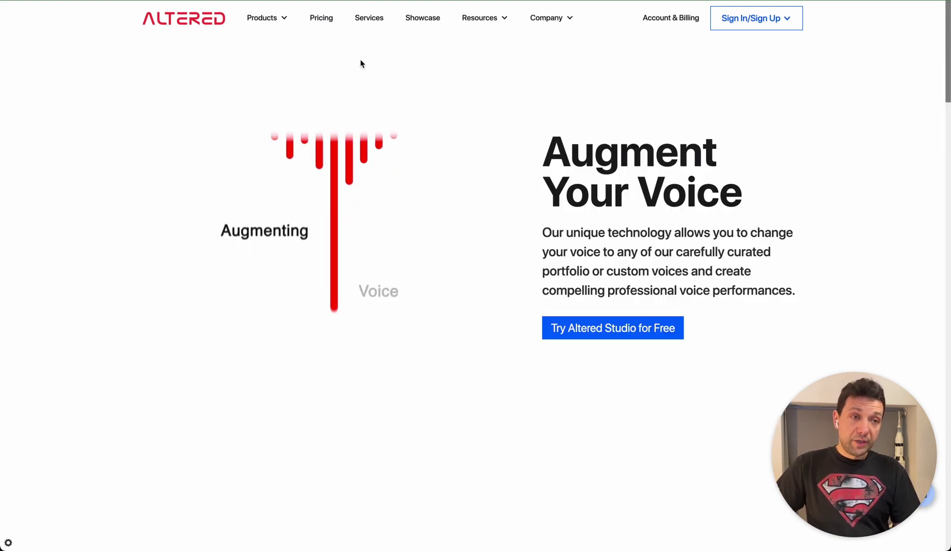
Step: Play the Female Monologue demo video, skip to its middle, and pause it
scroll(360, 64, down, 10)
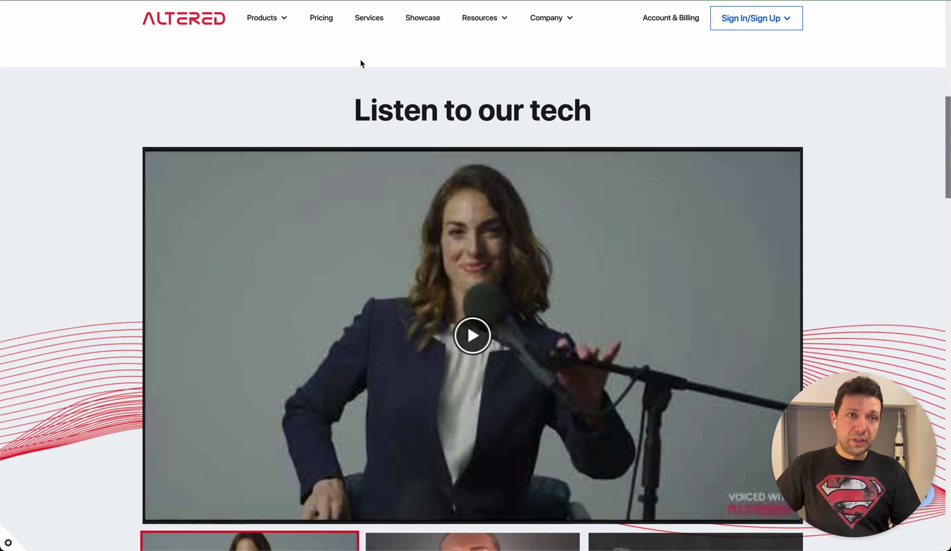
scroll(361, 63, down, 5)
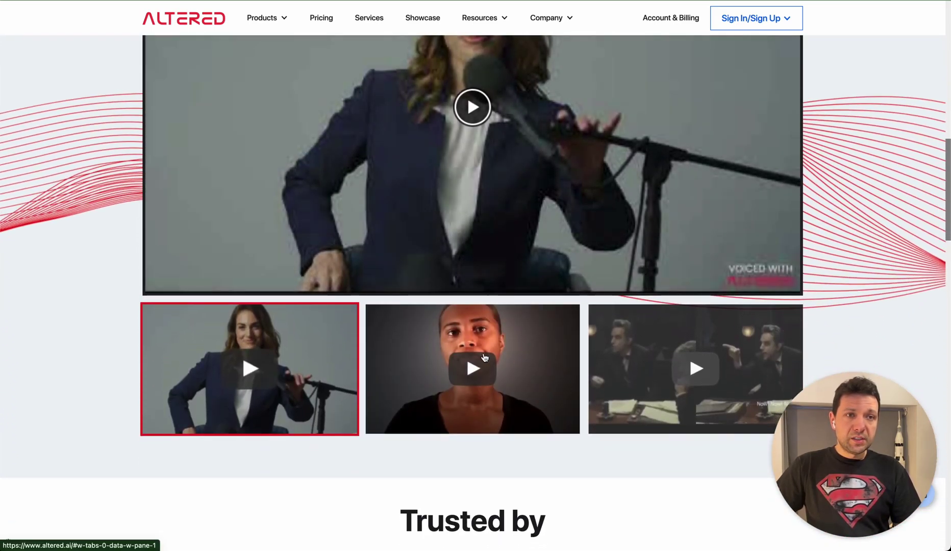
click(485, 358)
scroll(466, 241, up, 2)
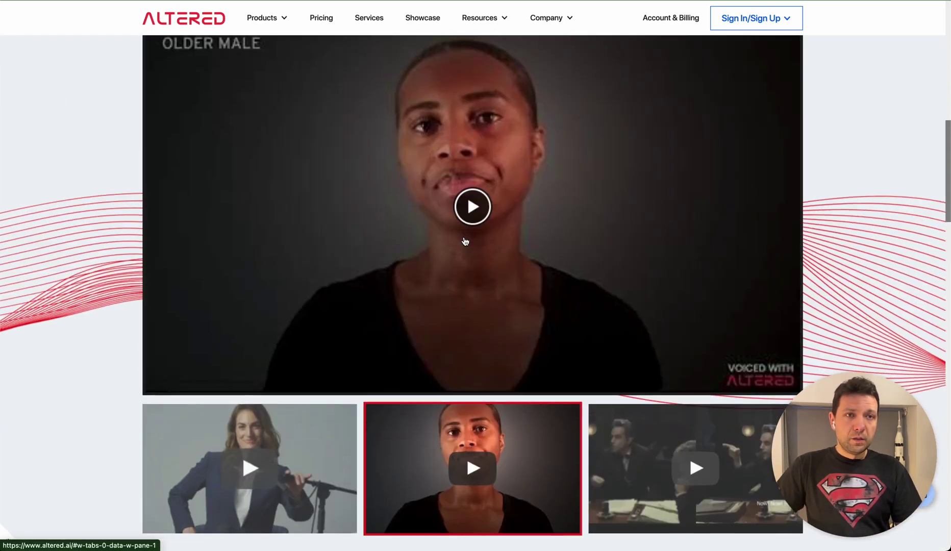
click(465, 242)
scroll(442, 304, up, 1)
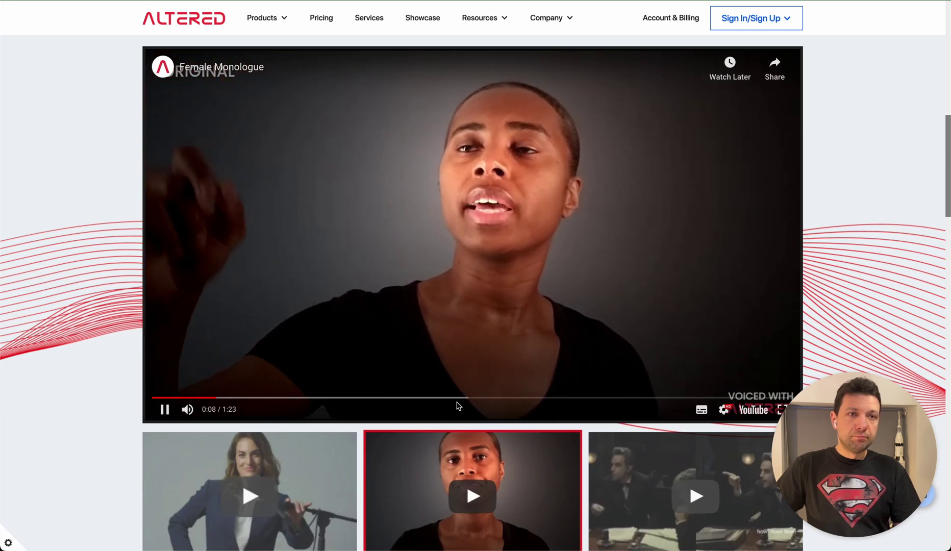
click(458, 398)
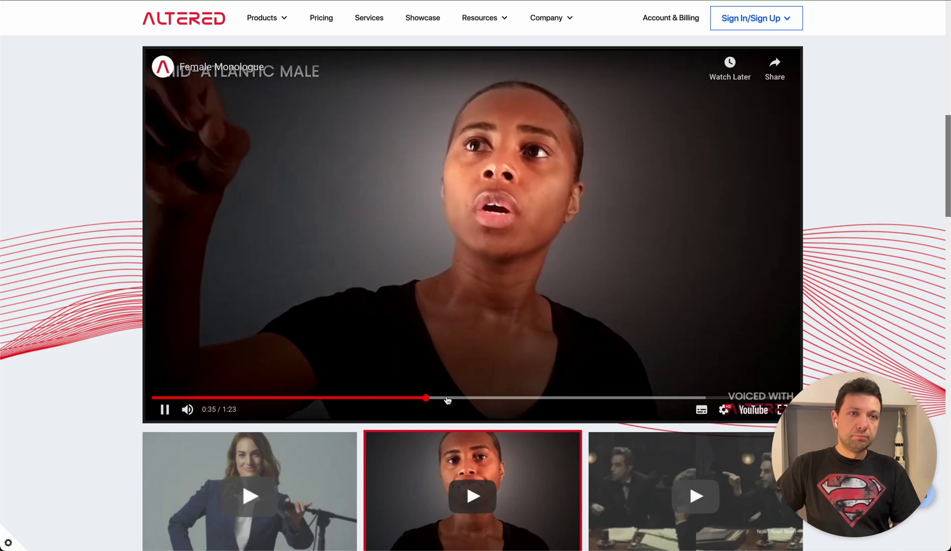
click(777, 312)
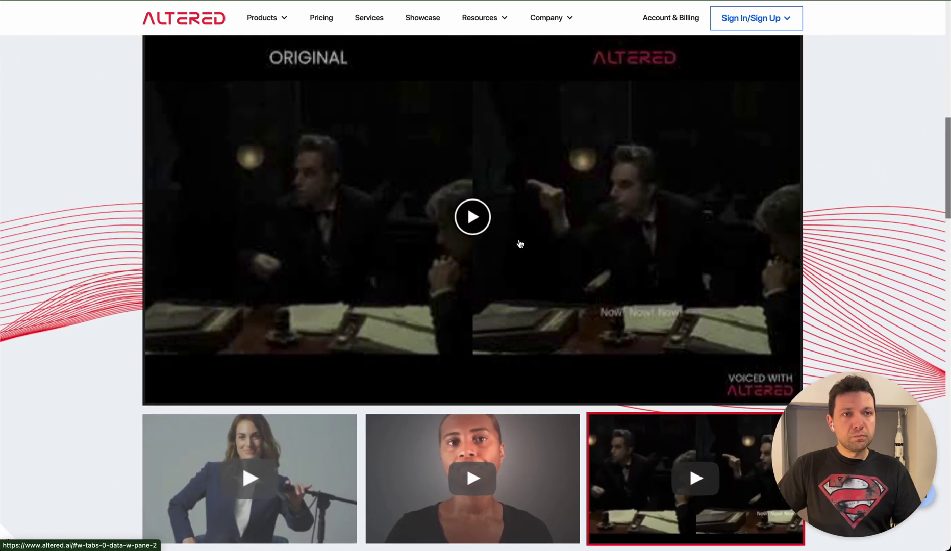
Step: Play the Lincoln demo video, pause at 0:14, resume, jump to 0:33, and pause
click(478, 229)
click(164, 391)
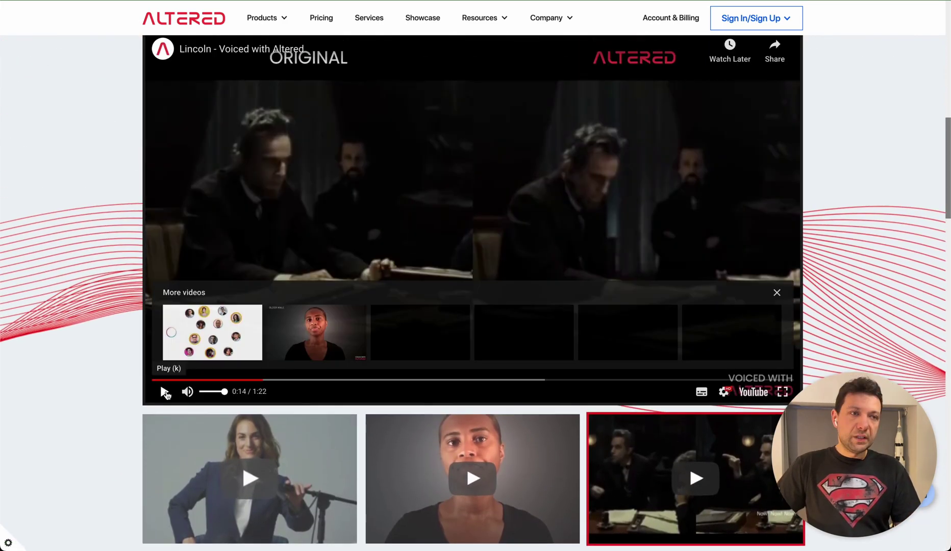
click(164, 391)
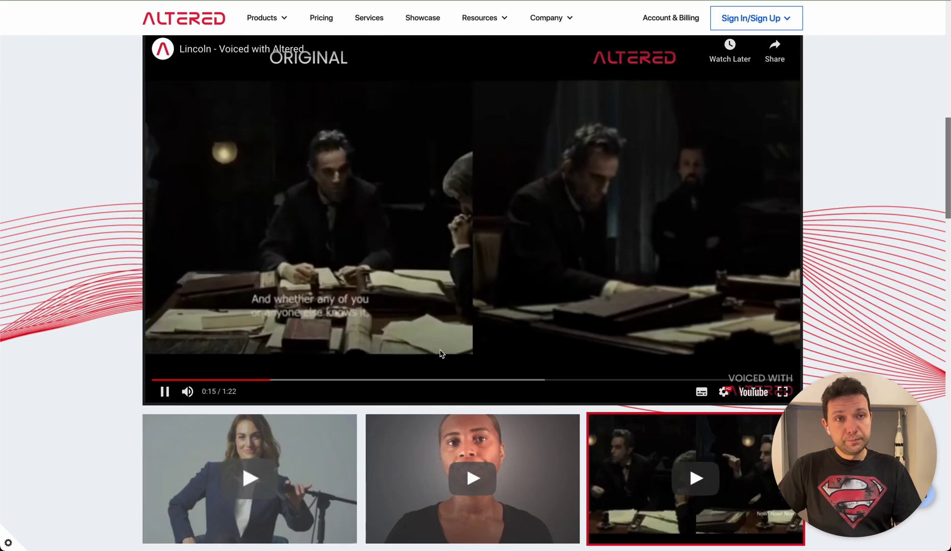
click(412, 380)
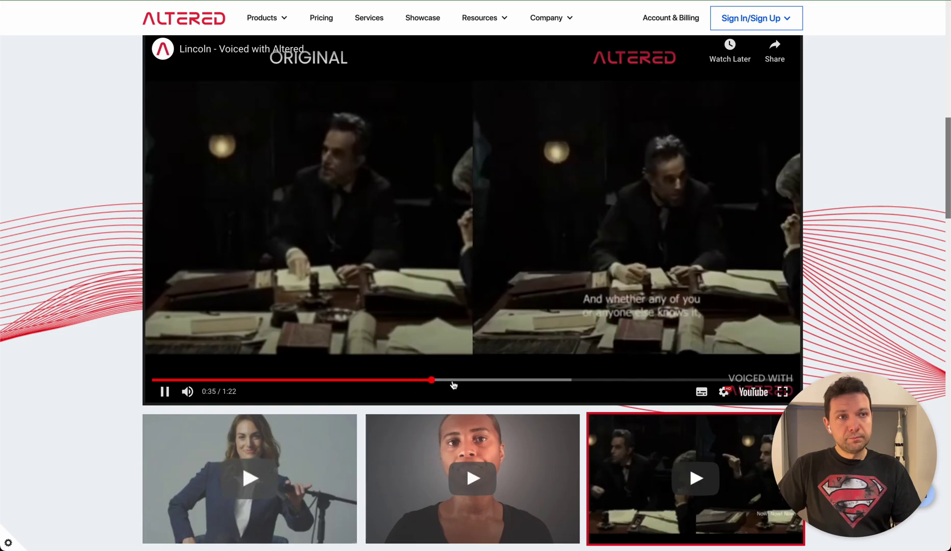
click(165, 392)
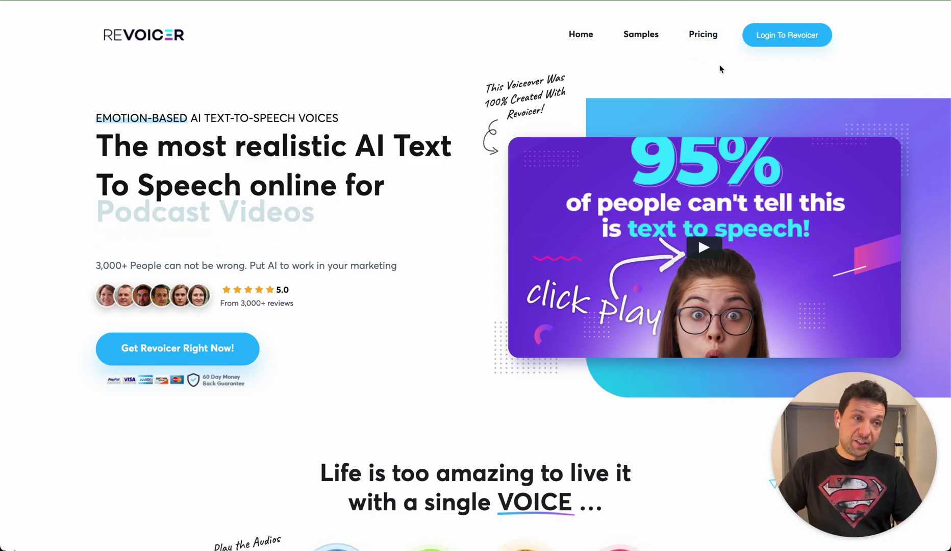
Step: Jump to Revoicer's plans section and scroll the three plan cards into view
click(702, 35)
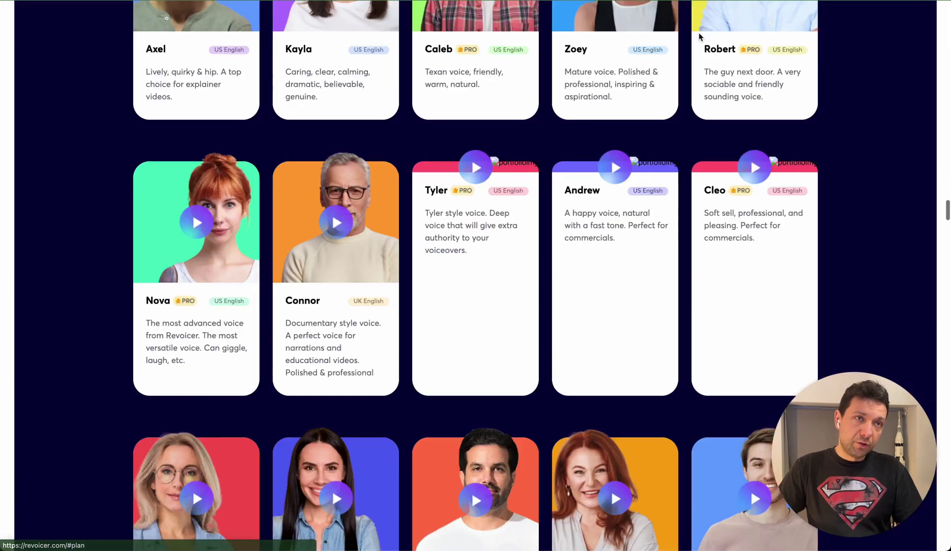
scroll(679, 132, down, 4)
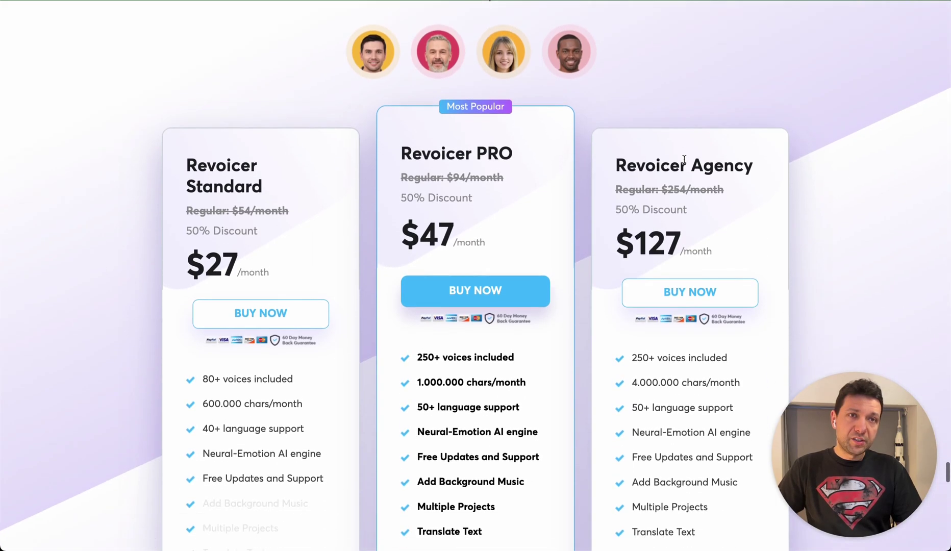
scroll(685, 159, down, 2)
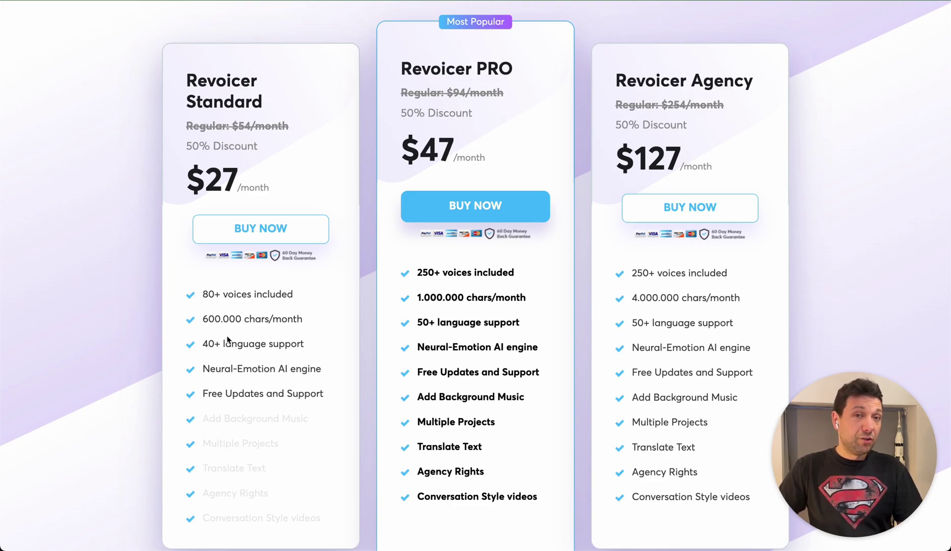
Step: Highlight the Standard plan's 600.000 characters, language support, and Neural-Emotion AI engine feature lines
double_click(212, 319)
click(251, 319)
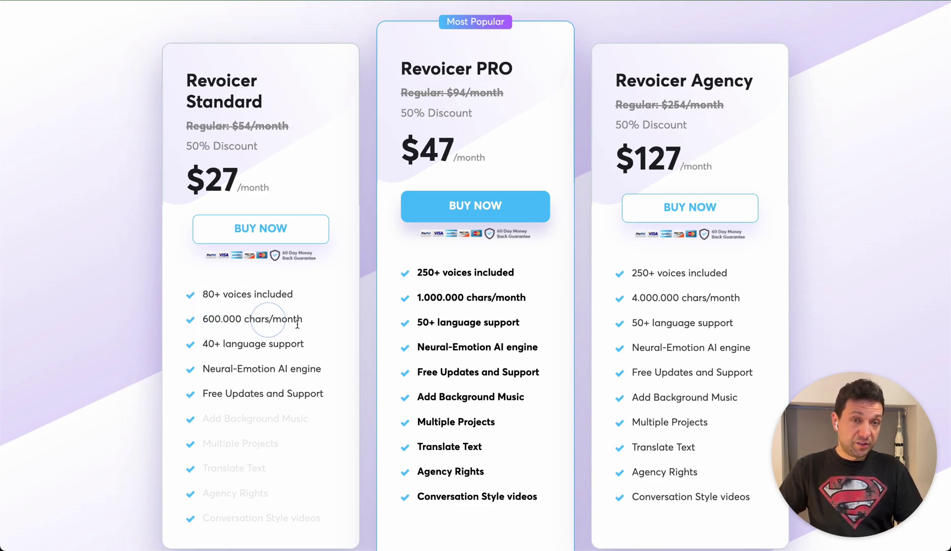
double_click(249, 345)
click(302, 347)
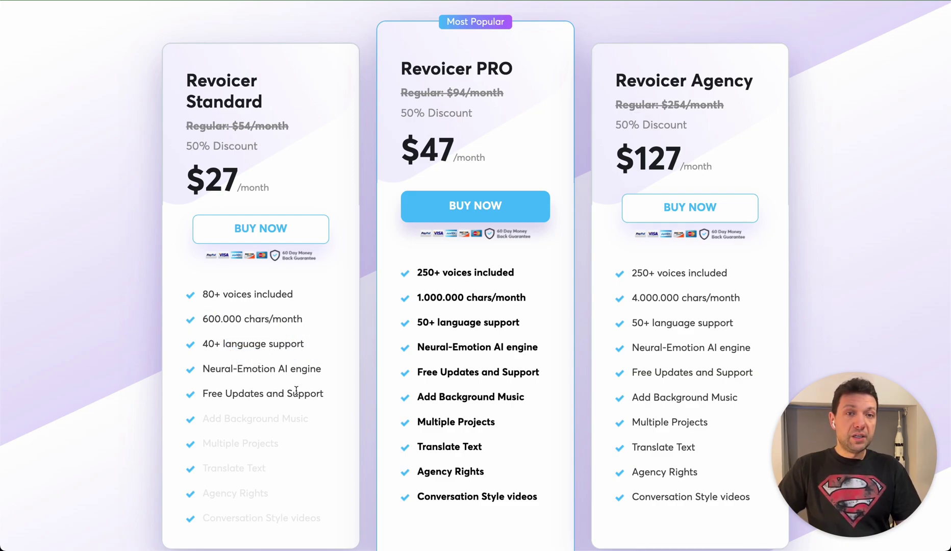
click(204, 369)
drag(204, 369, 325, 377)
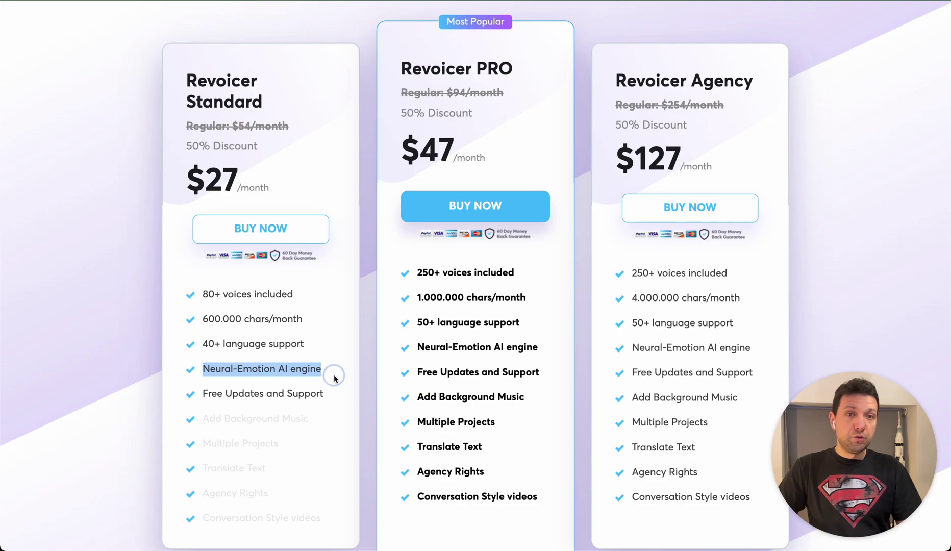
click(333, 374)
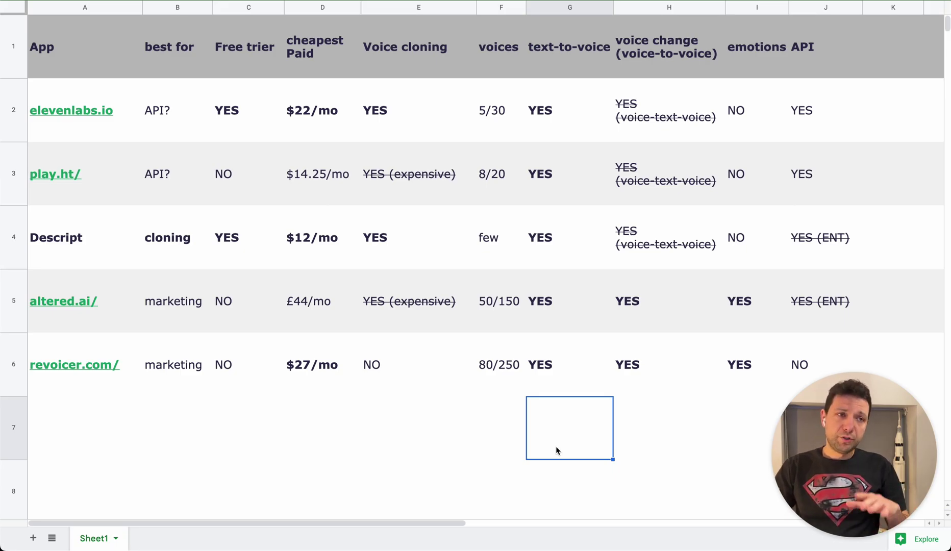
Step: Select the Descript row's cell A4 in the comparison table, then an empty cell
click(76, 261)
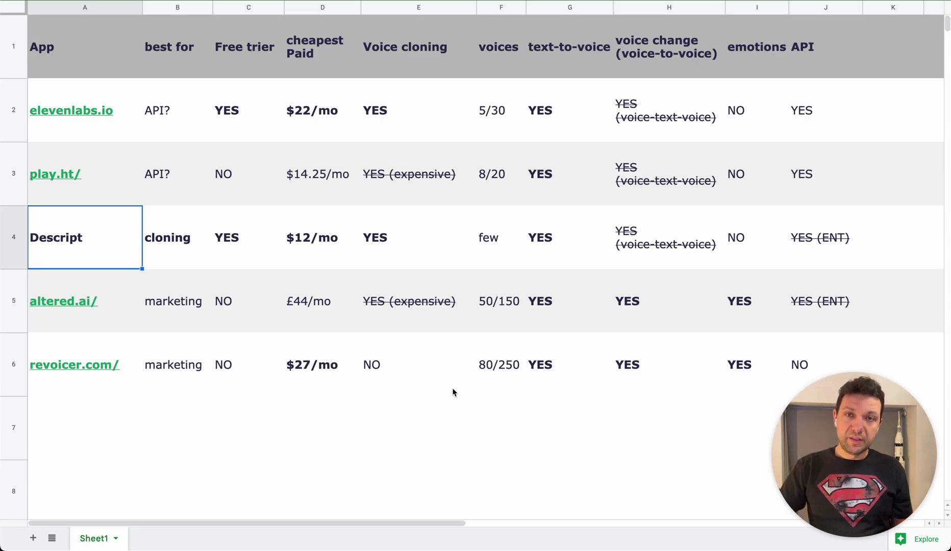
click(357, 465)
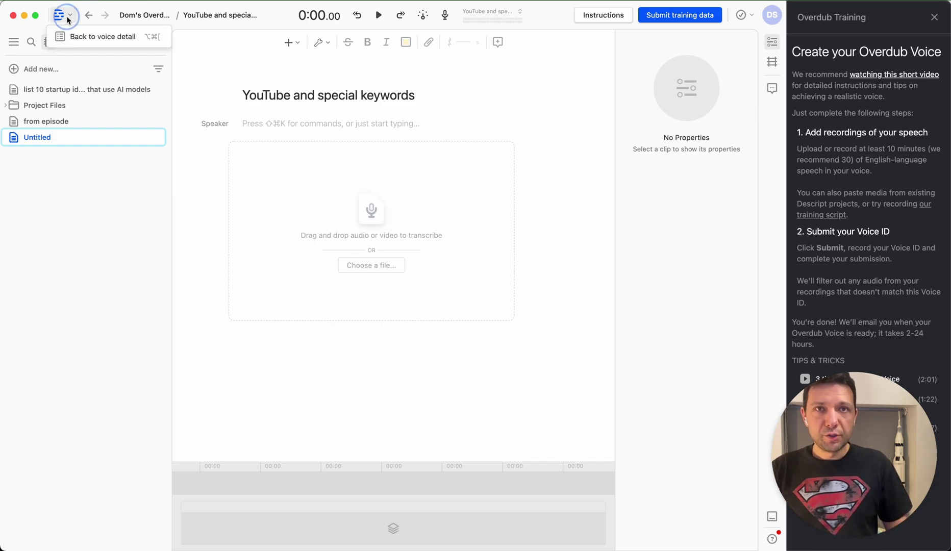
Step: Go back to the cloned voices list, open a voice, and open its project document
click(84, 36)
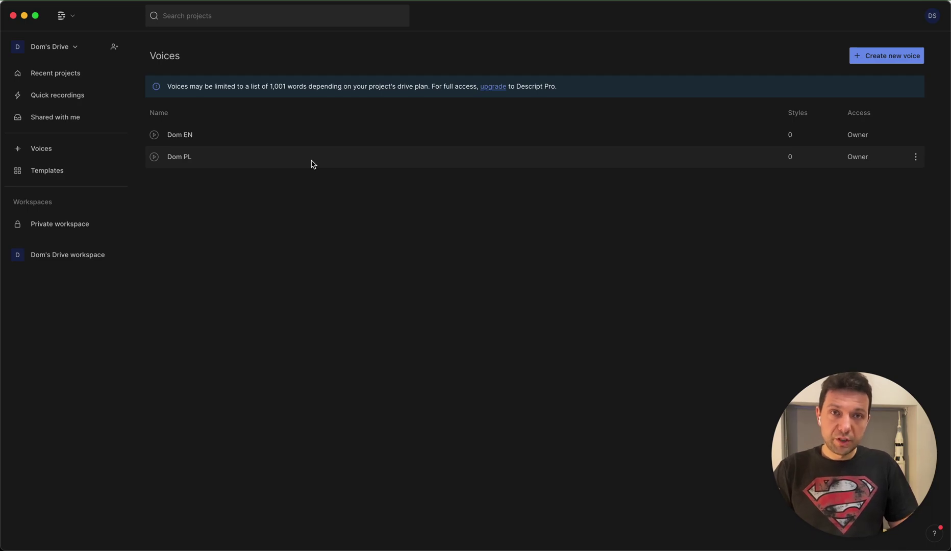
click(279, 142)
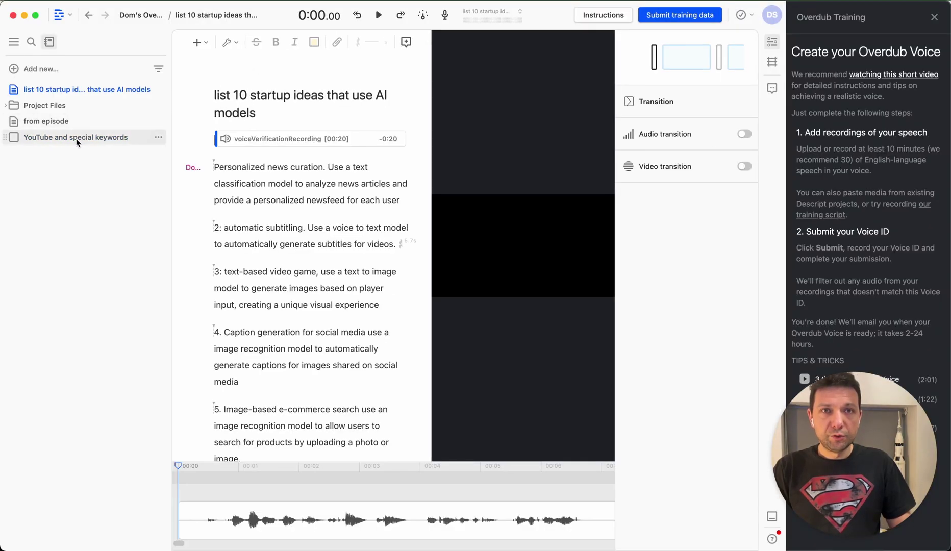
click(77, 138)
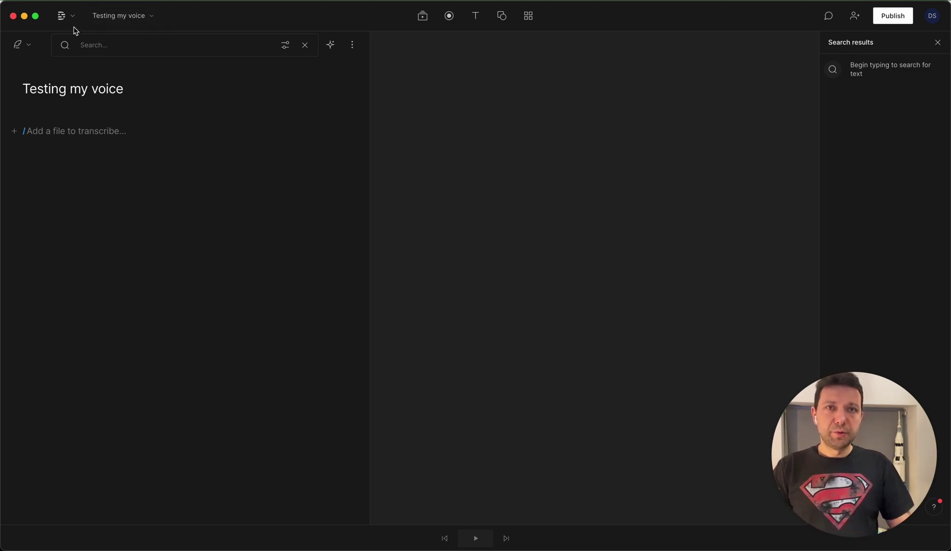
Step: In write mode, type 'Let's test my voice for the perpuse of Youtube video.' plus a like-and-comment paragraph
key(w)
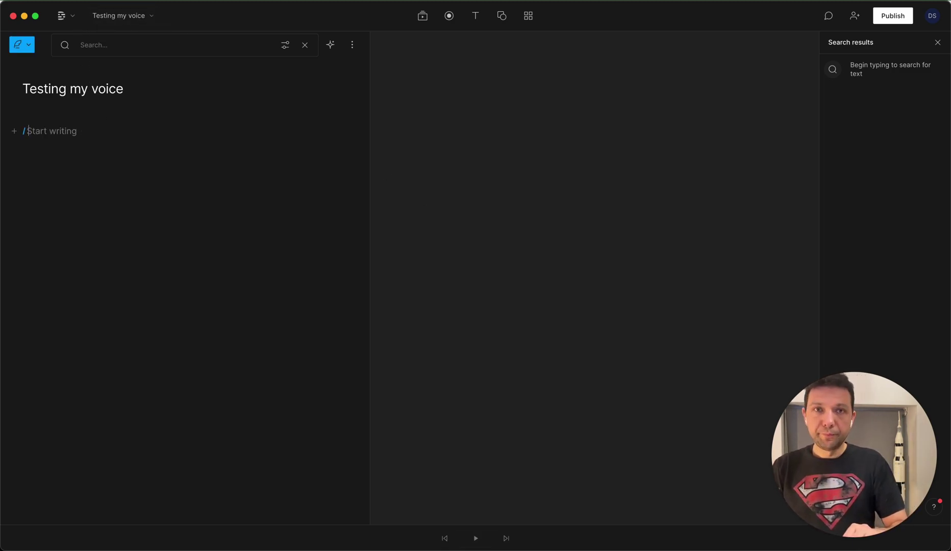
text(Let's)
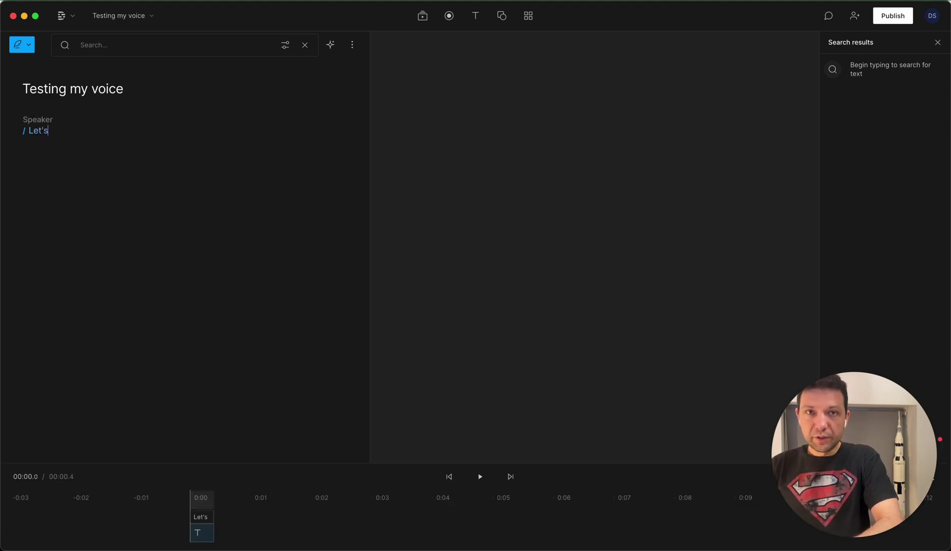
text( test my voi)
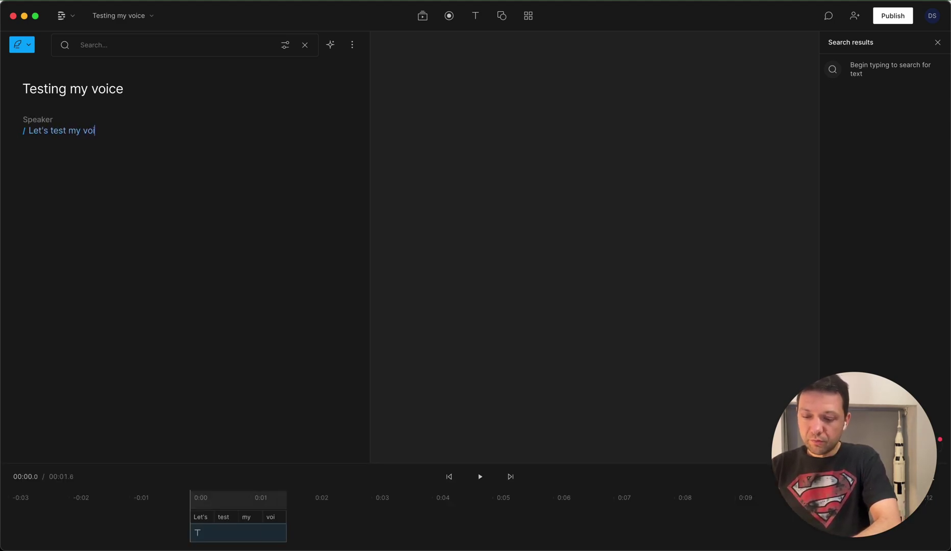
text(ce for the perpuse of)
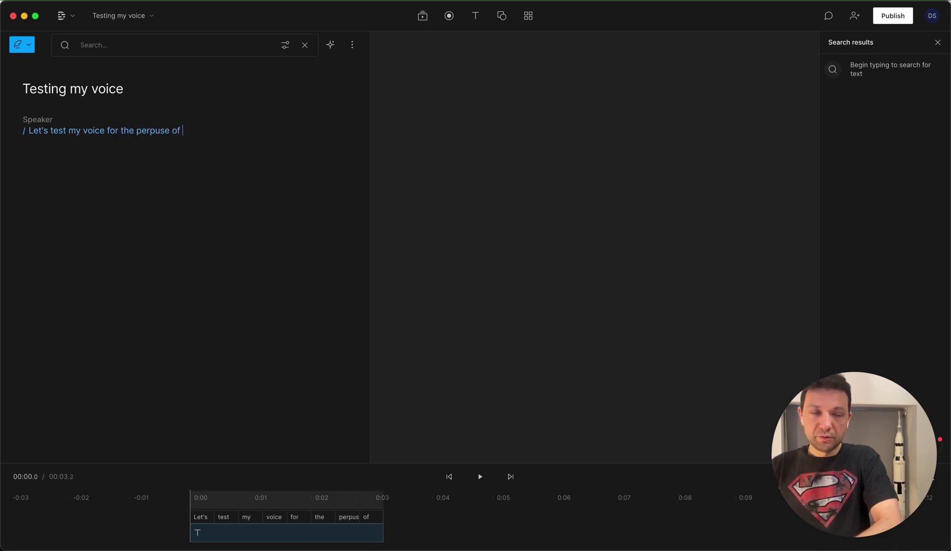
text( Youtube )
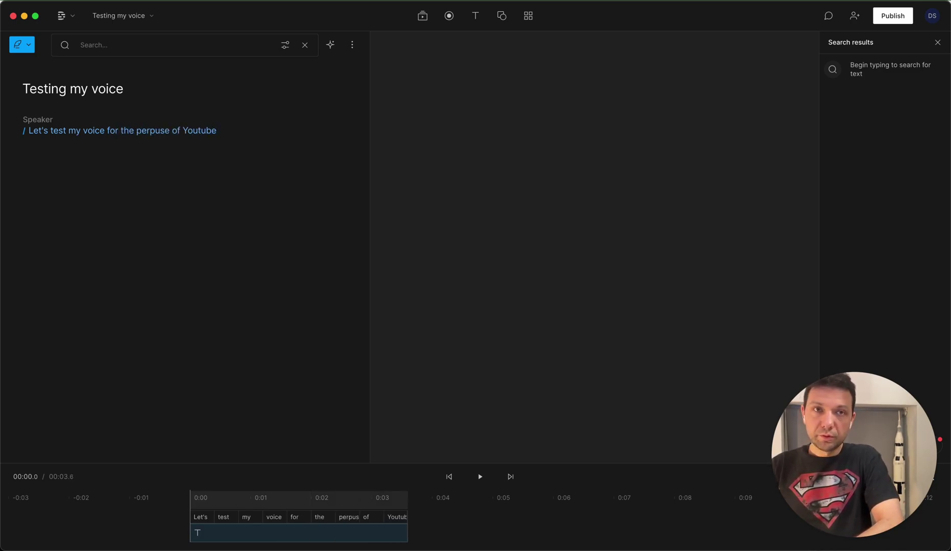
text(video.)
key(Return)
text(Btw, please)
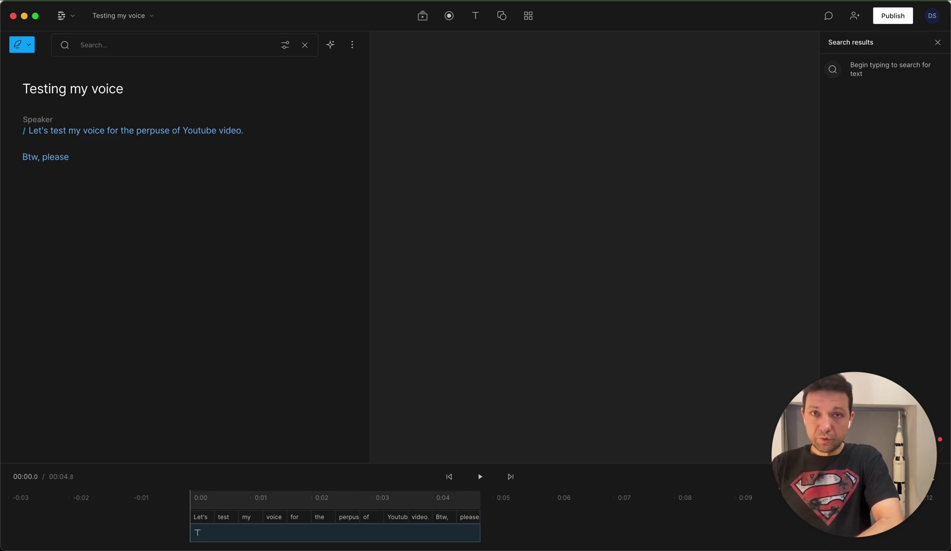
text( like the vbiceo )
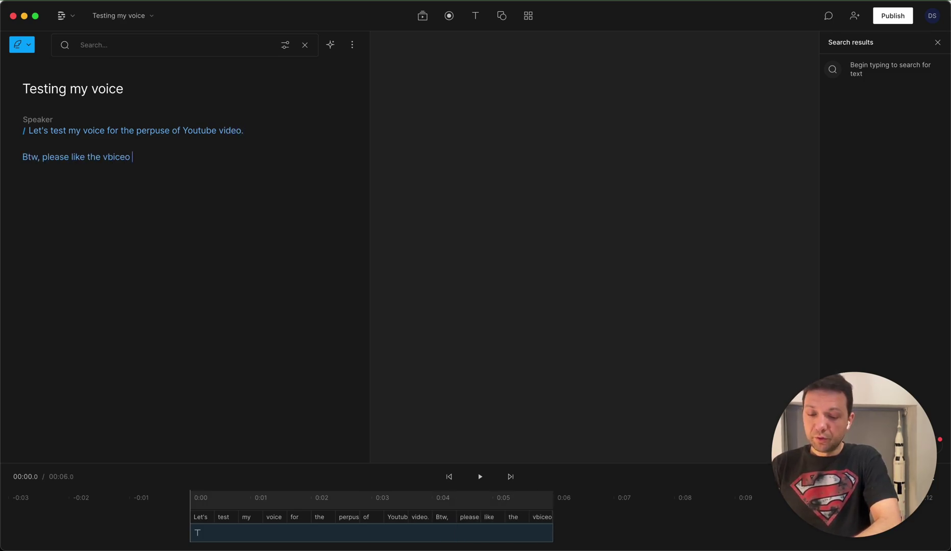
text(if you enjoy)
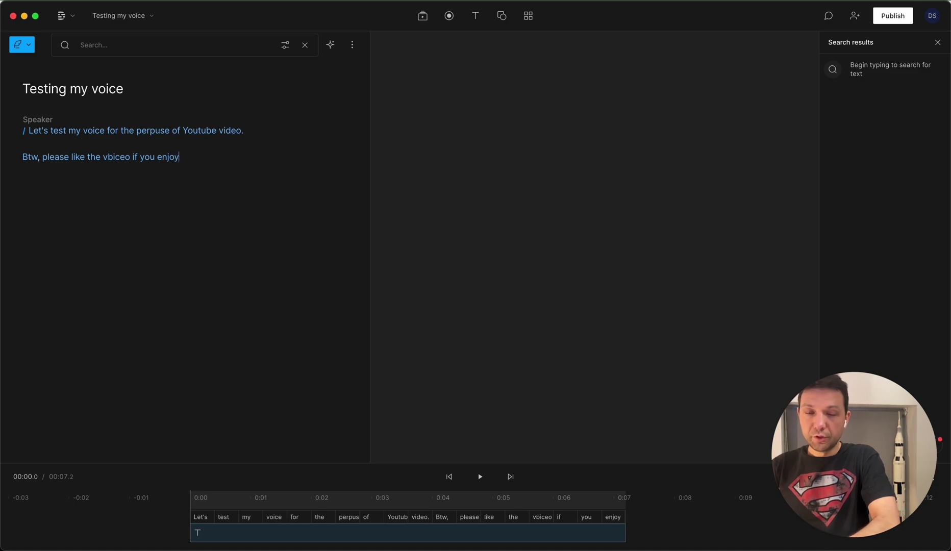
text( it so far. )
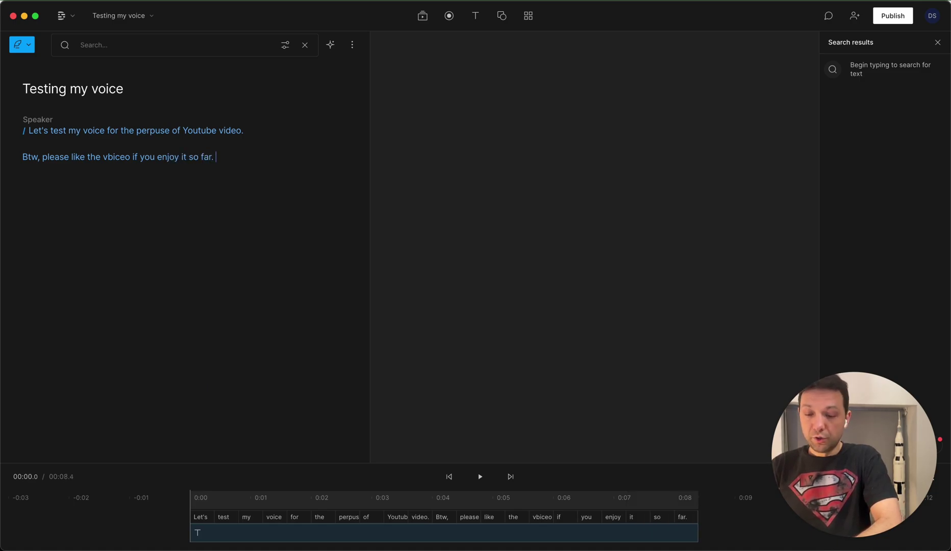
text(You can also leave a )
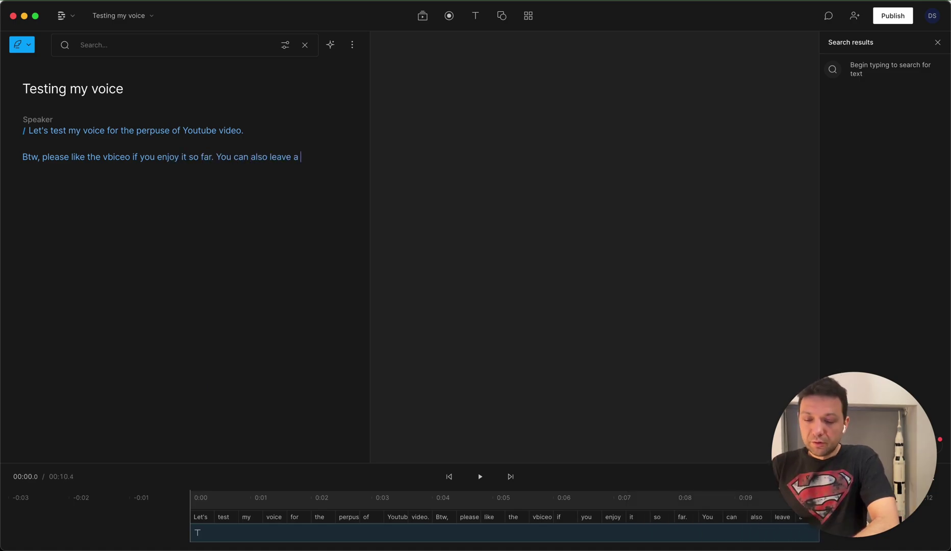
text(coment what Ican )
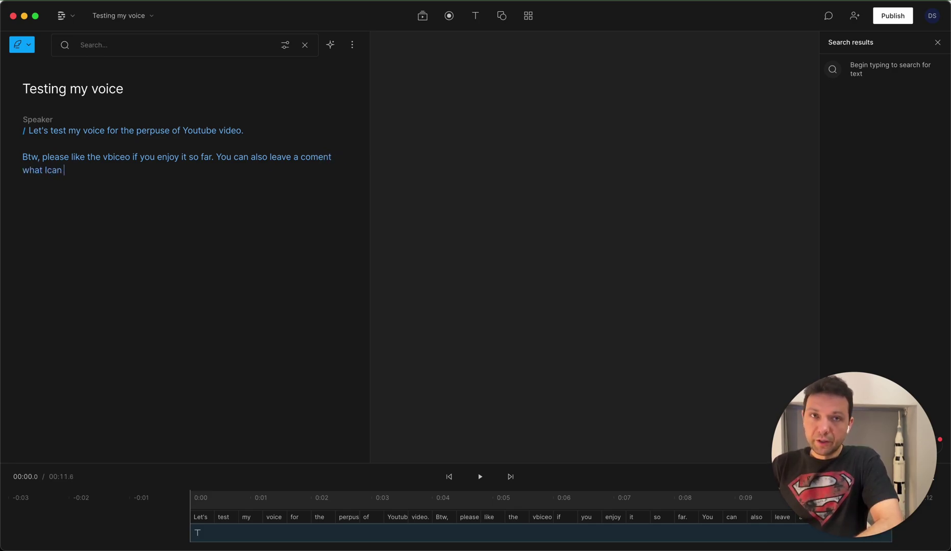
text(improve)
key(Return)
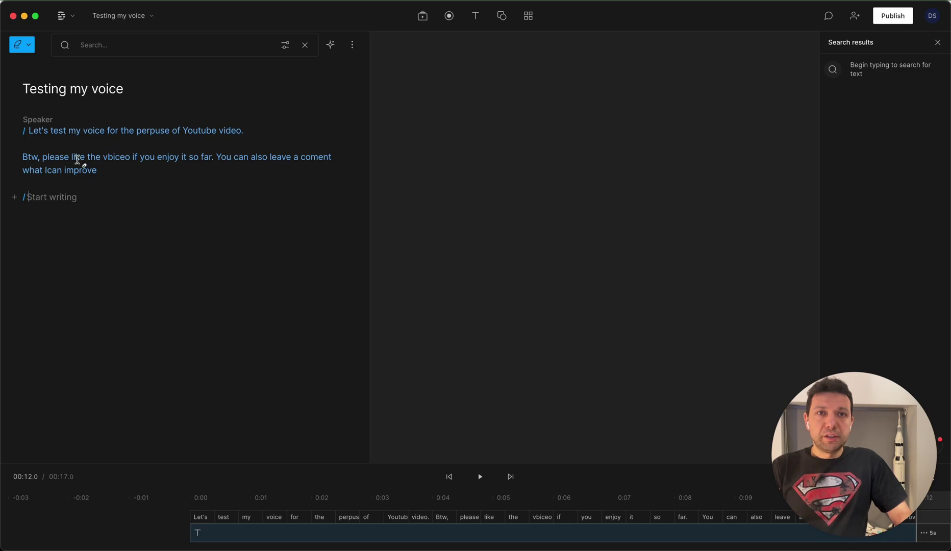
click(38, 119)
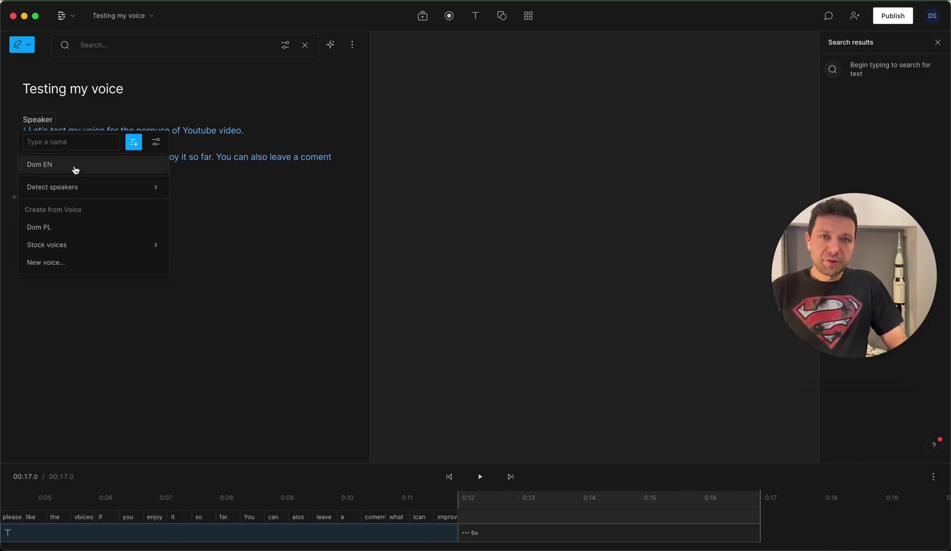
Step: Assign the English Overdub cloned voice to the test script and play the generated speech
click(76, 166)
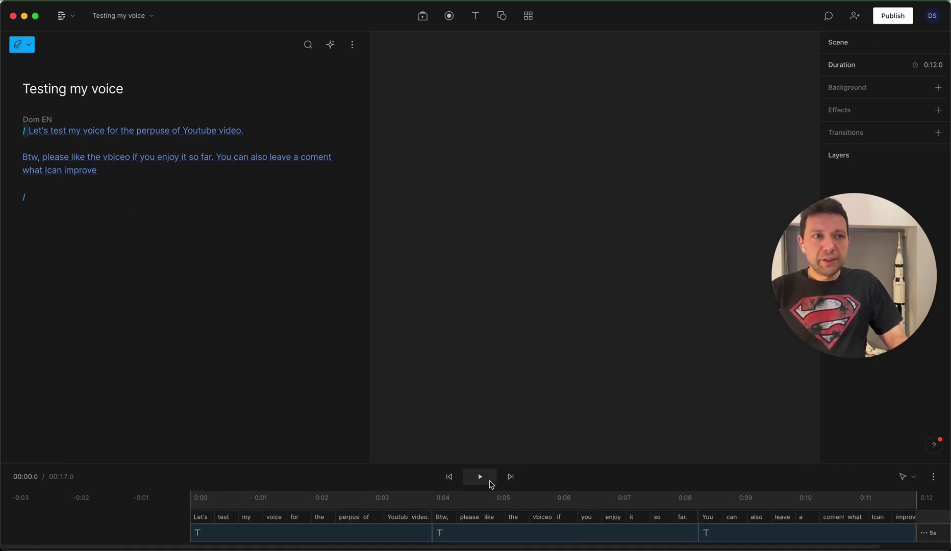
click(481, 476)
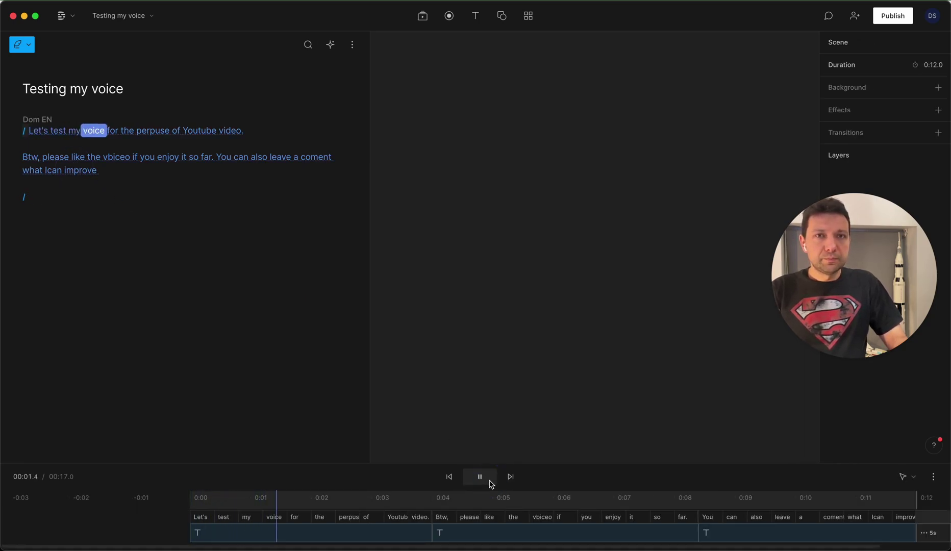